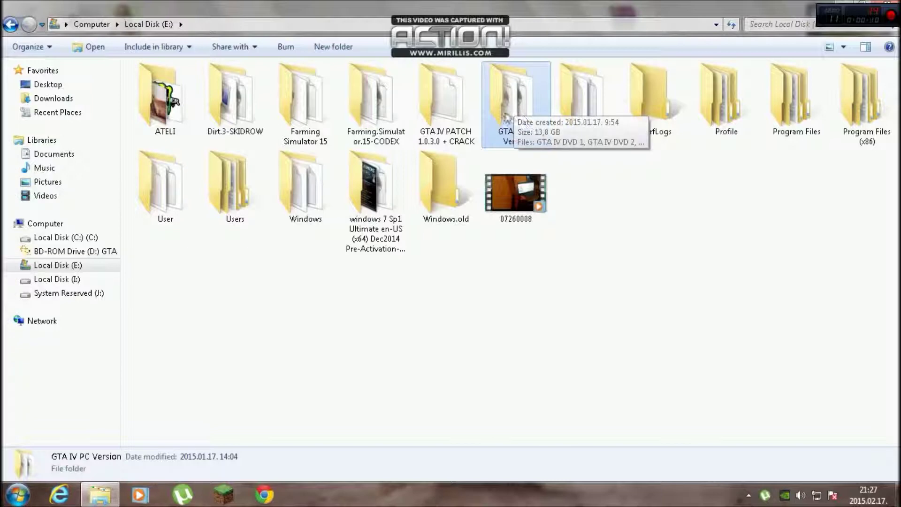
Open the GTA IV PC Version folder on drive E: and mount the GTA IV DVD 1 image with DAEMON Tools Lite
double_click(516, 110)
drag(207, 178, 299, 183)
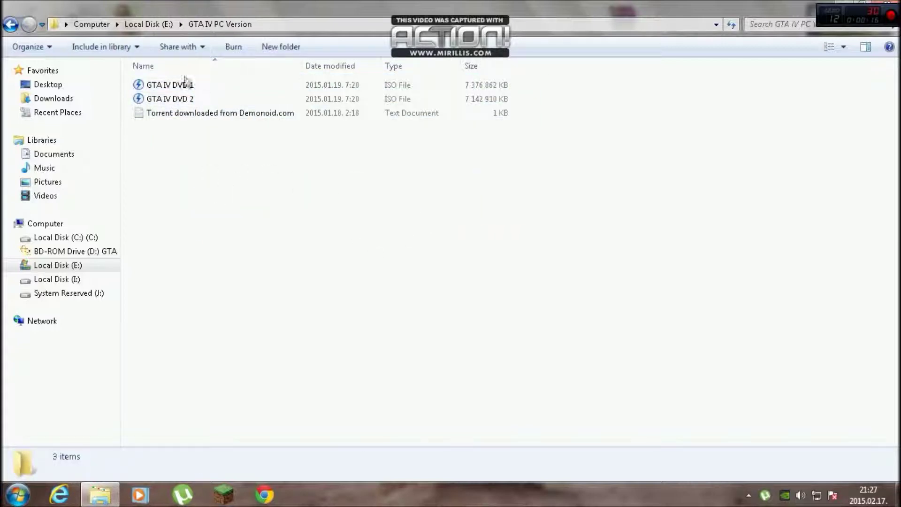
click(189, 87)
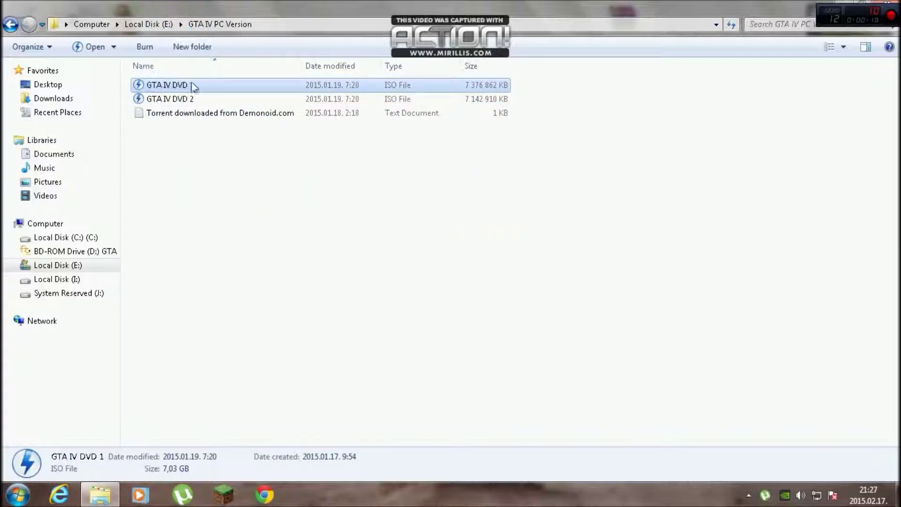
drag(195, 92, 182, 91)
right_click(180, 90)
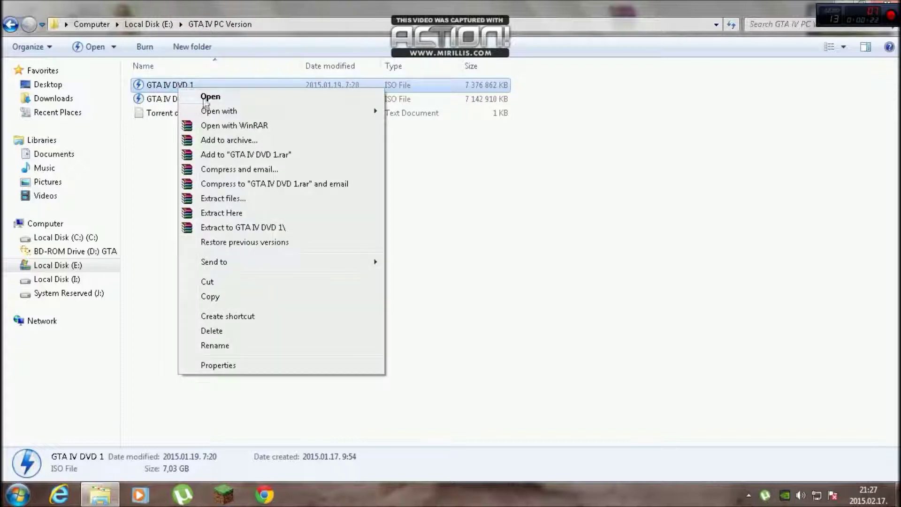
mouse_move(264, 110)
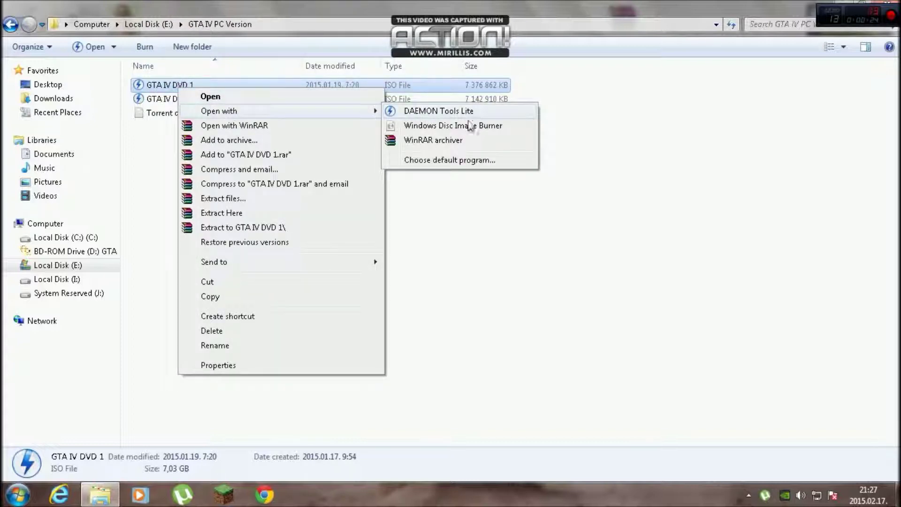
click(456, 111)
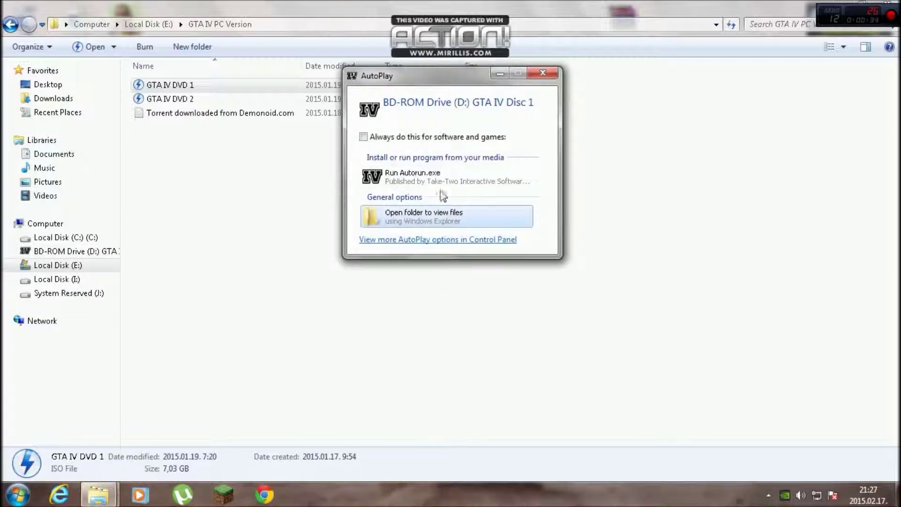
View the mounted disc's files, run the setup application from its GTAIV folder and allow it to make changes
click(404, 217)
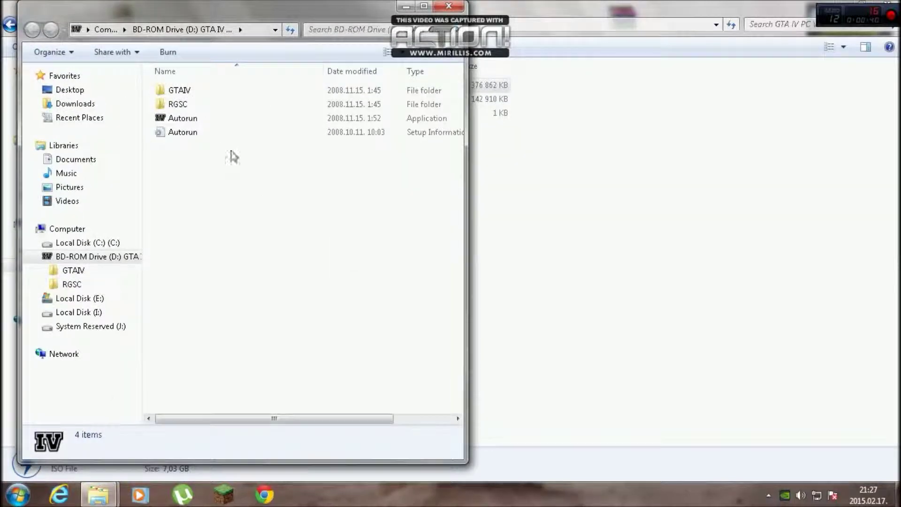
drag(218, 158, 178, 103)
click(202, 96)
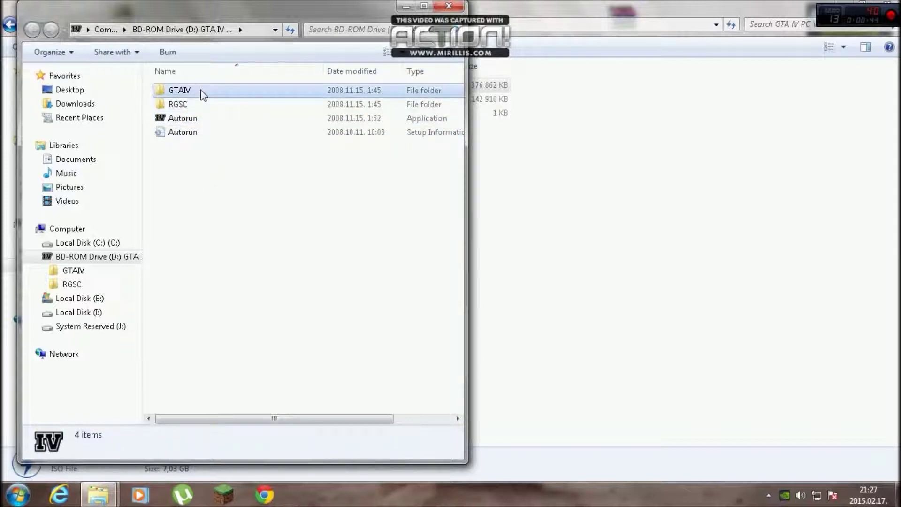
double_click(201, 90)
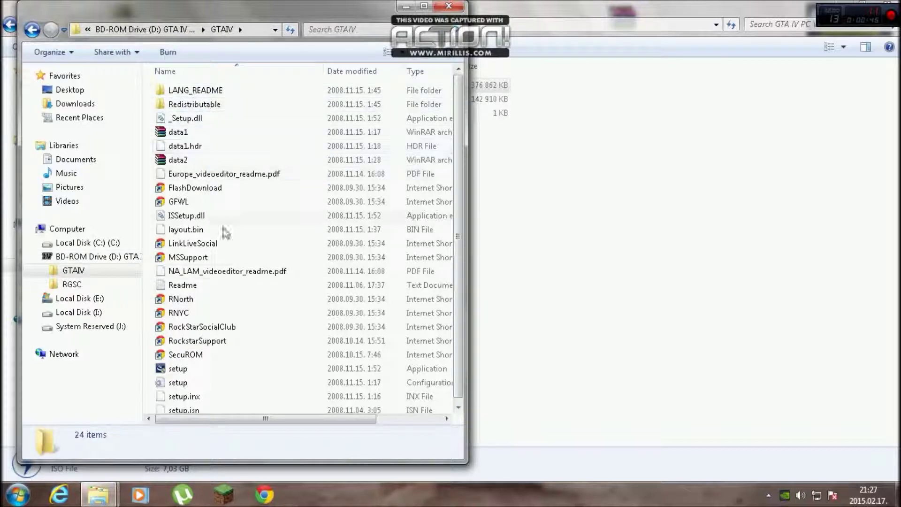
scroll(216, 253, down, 1)
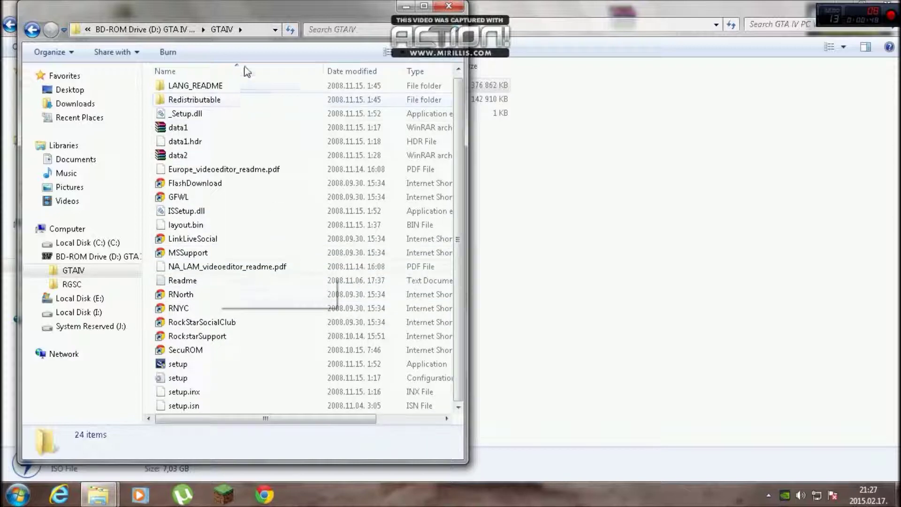
scroll(243, 152, up, 1)
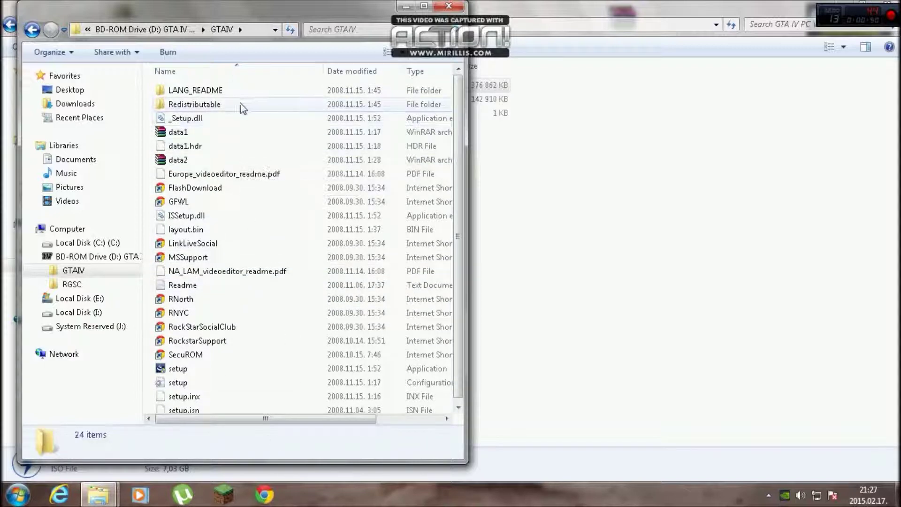
double_click(197, 369)
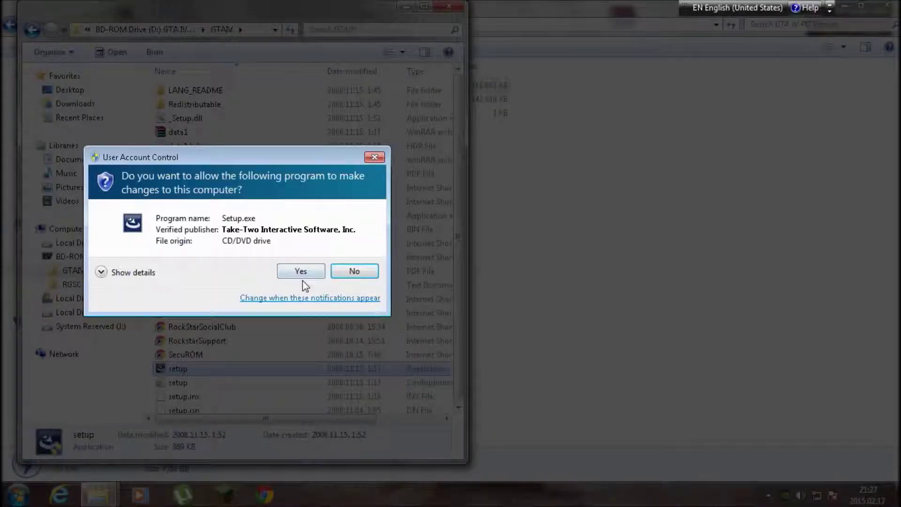
click(302, 278)
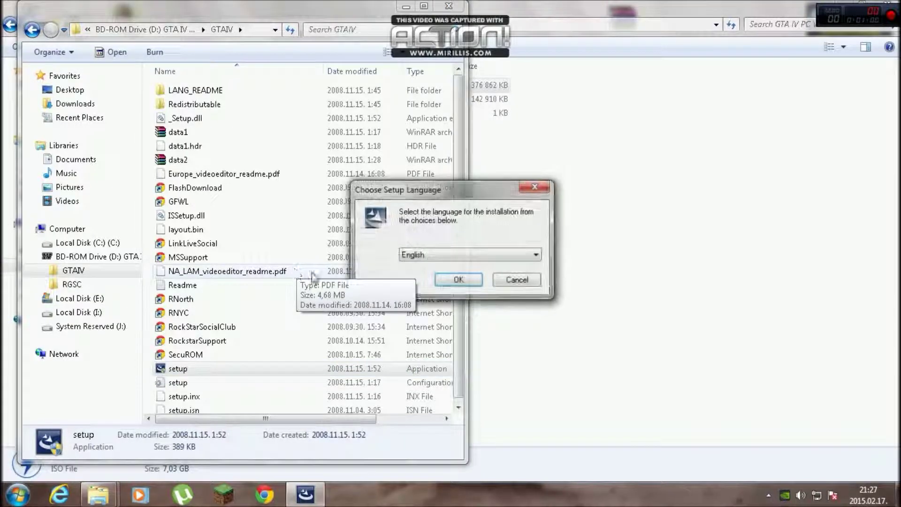
Choose English as the setup language and confirm it
click(432, 256)
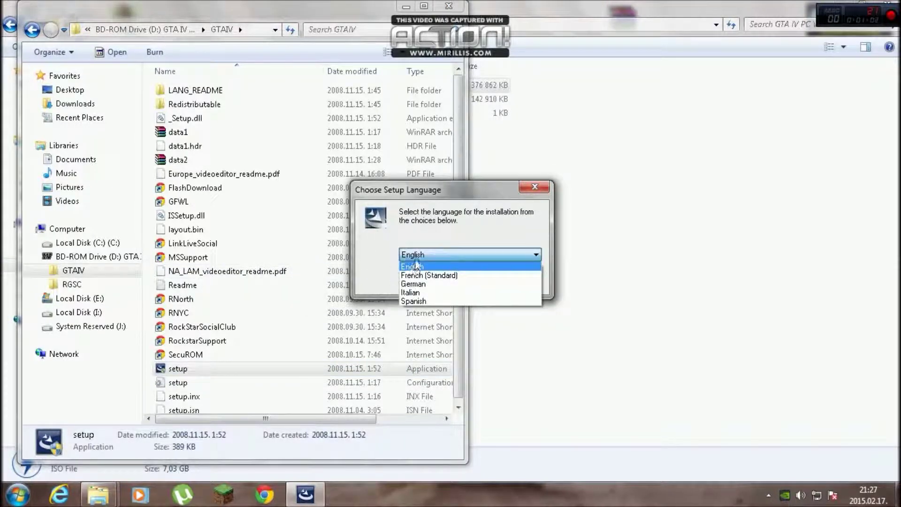
click(417, 266)
click(451, 281)
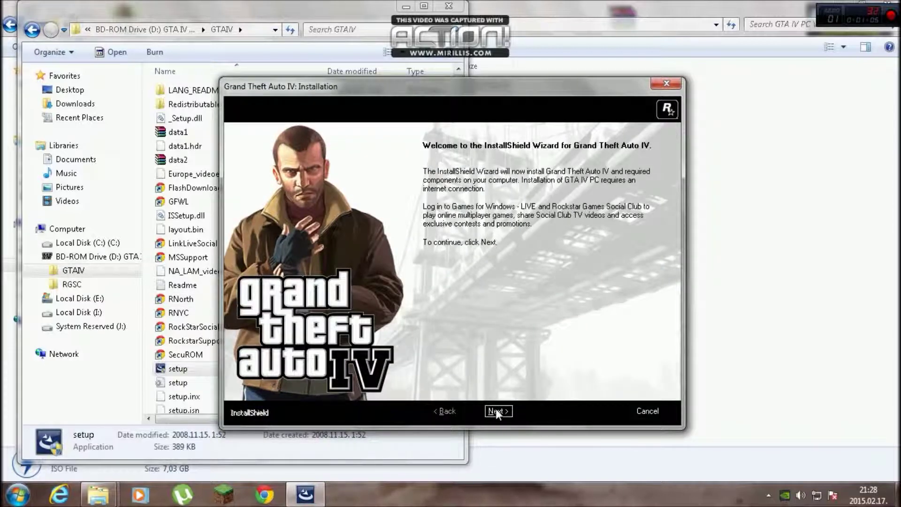
Accept the license agreement and continue past the Games for Windows - LIVE and Rockstar Games Social Club sign-up pages
click(498, 411)
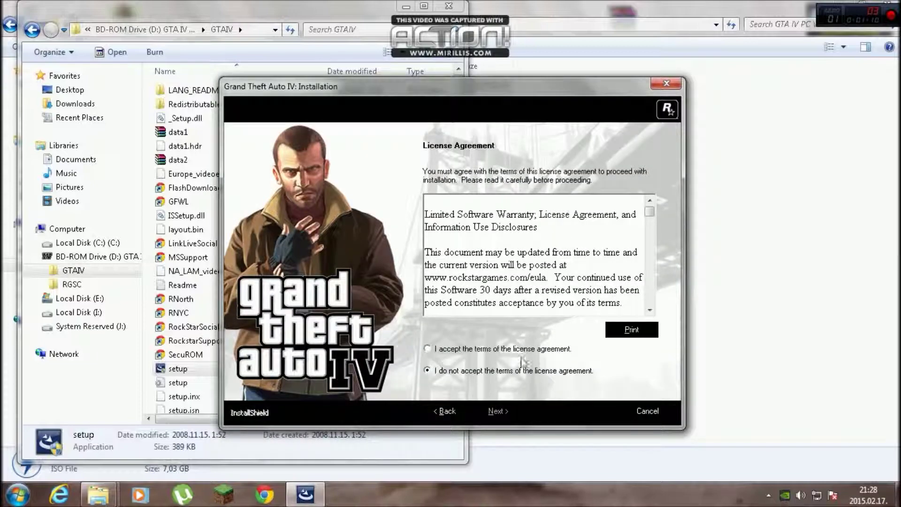
click(428, 349)
click(495, 412)
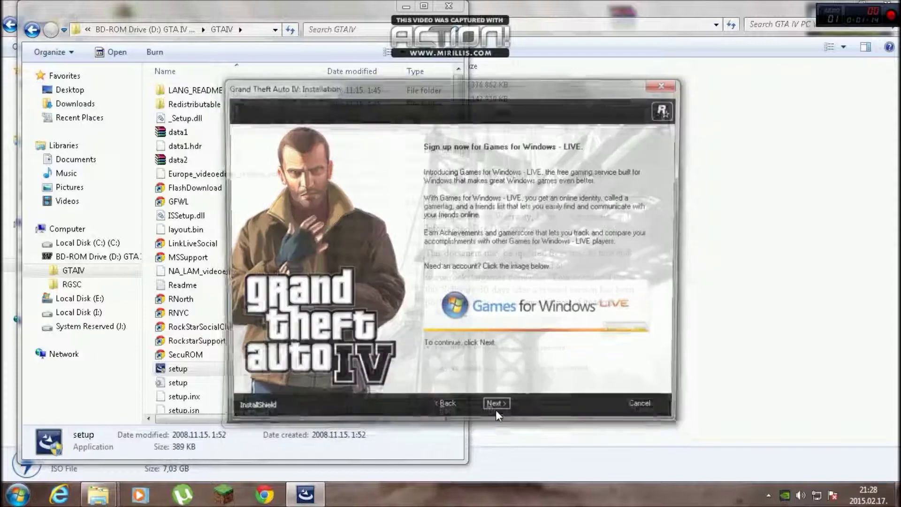
click(493, 411)
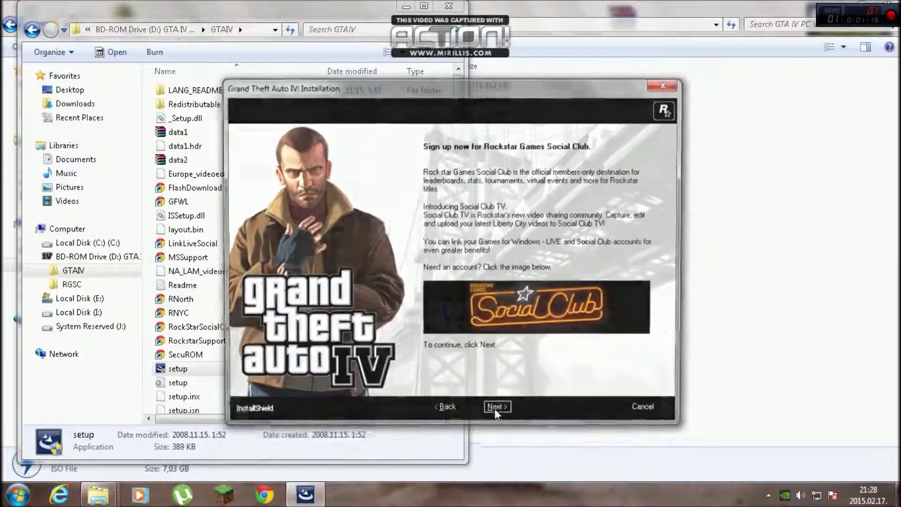
click(492, 411)
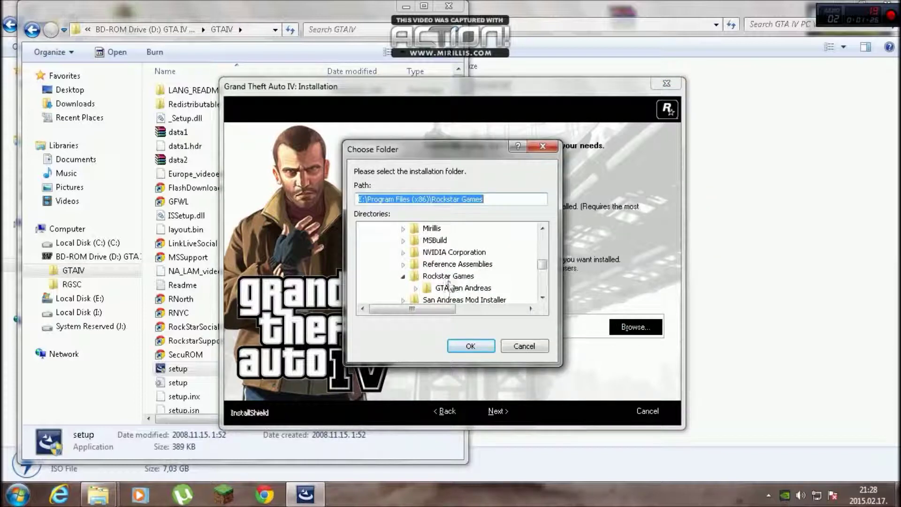
Start a Custom installation in E:\Program Files (x86)\Rockstar Games, keeping the desktop and Start Menu shortcuts enabled
click(486, 347)
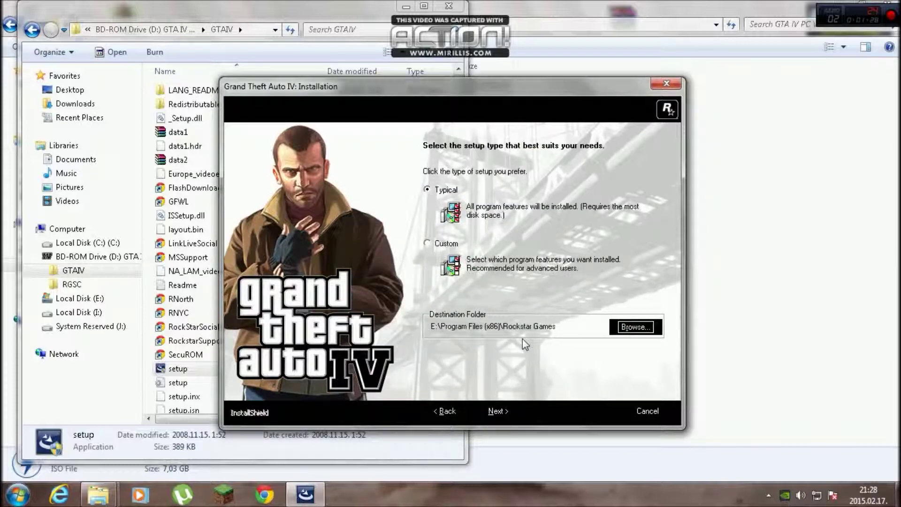
click(427, 243)
click(497, 412)
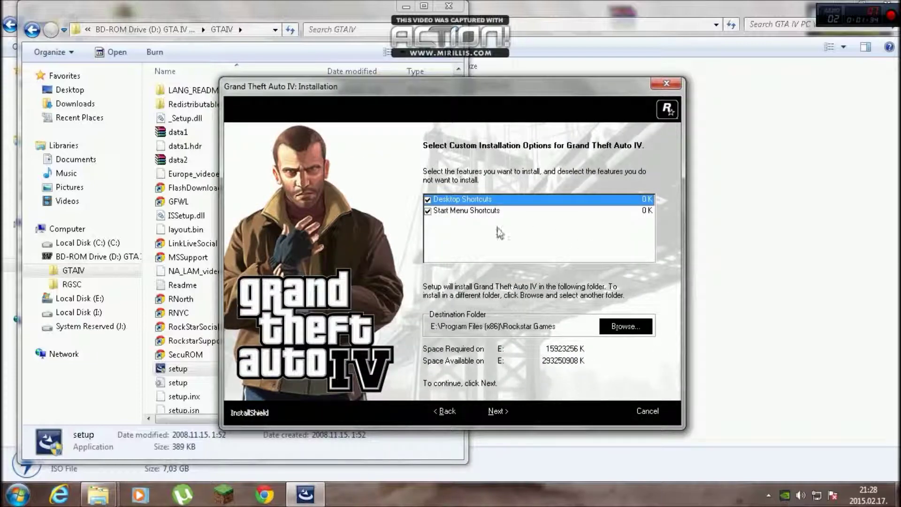
click(492, 411)
click(492, 413)
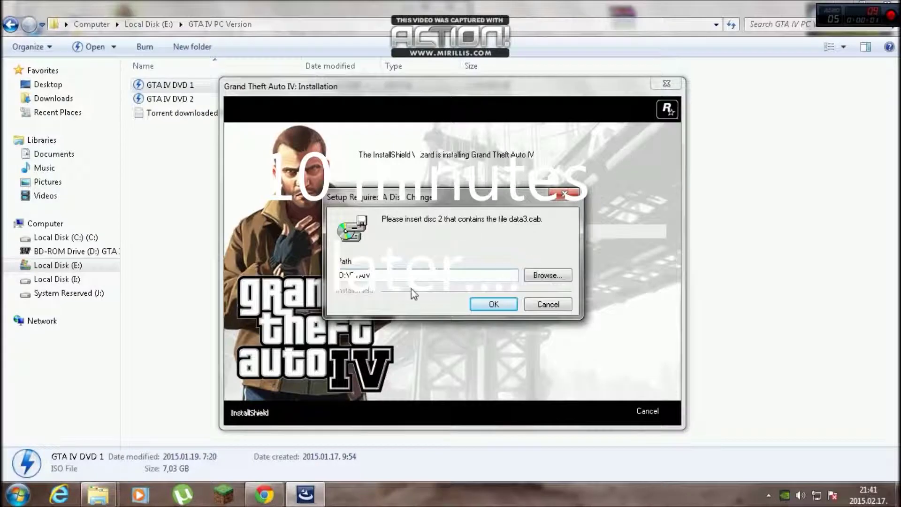
Mount the GTA IV DVD 2 image for the requested disc change and continue the installation from D:\GTAIV
click(402, 275)
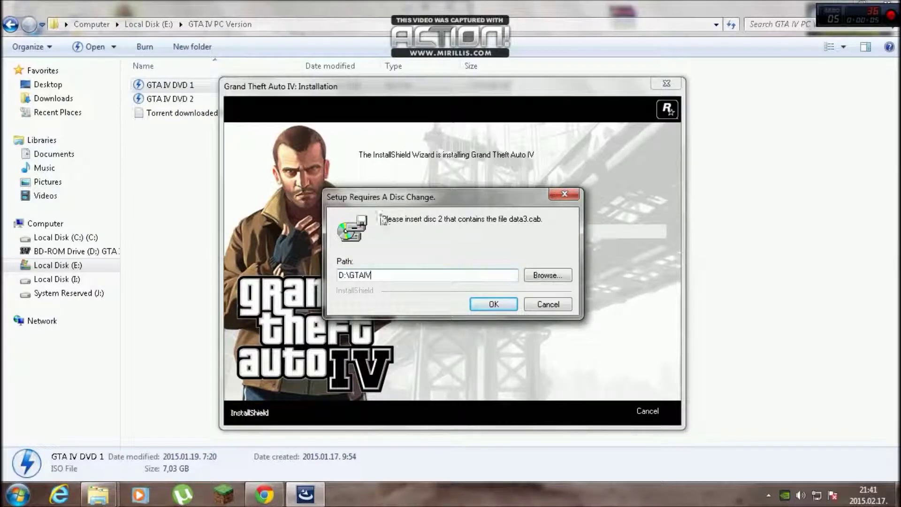
click(196, 85)
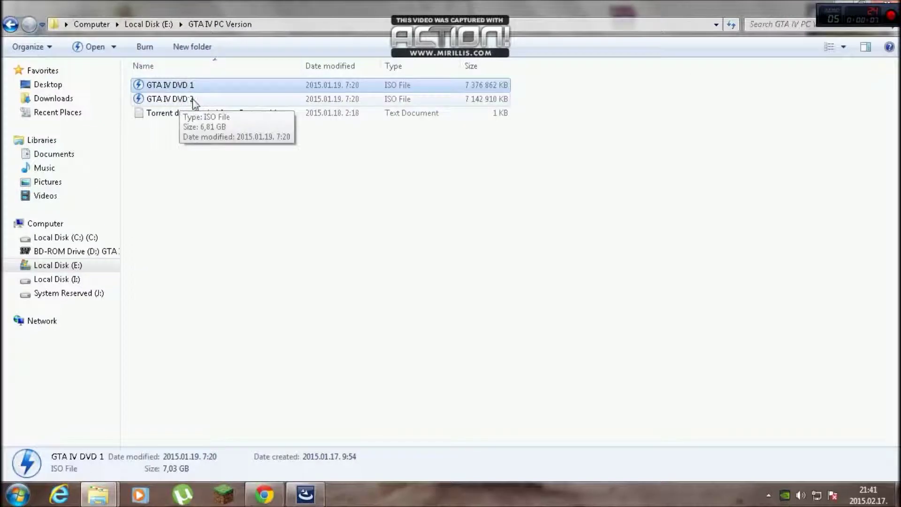
click(162, 100)
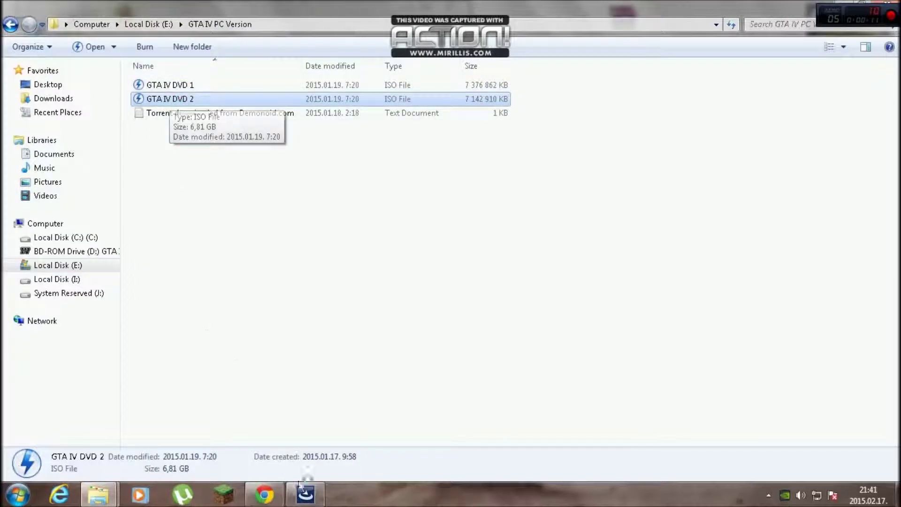
click(308, 497)
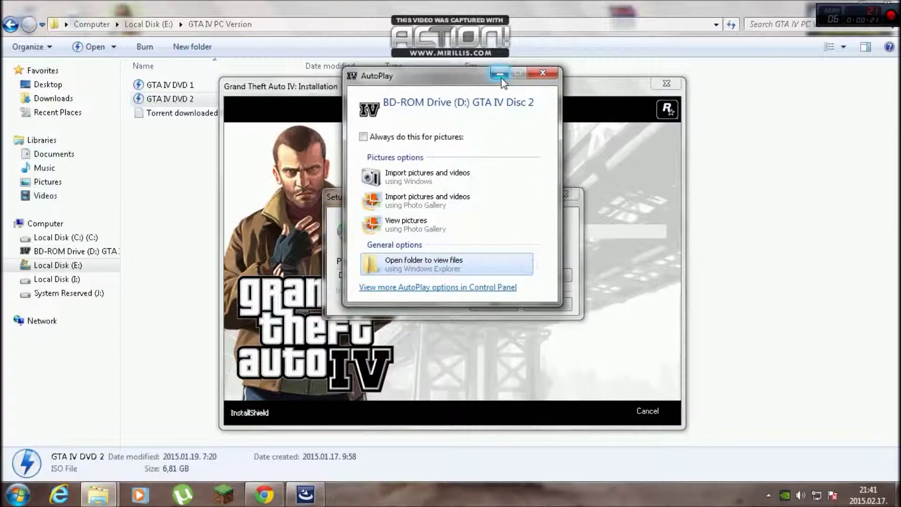
click(500, 74)
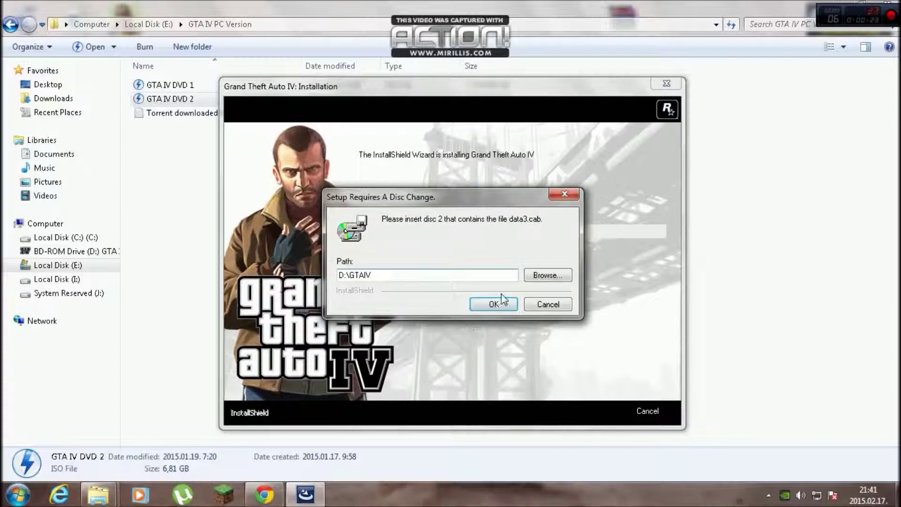
click(498, 302)
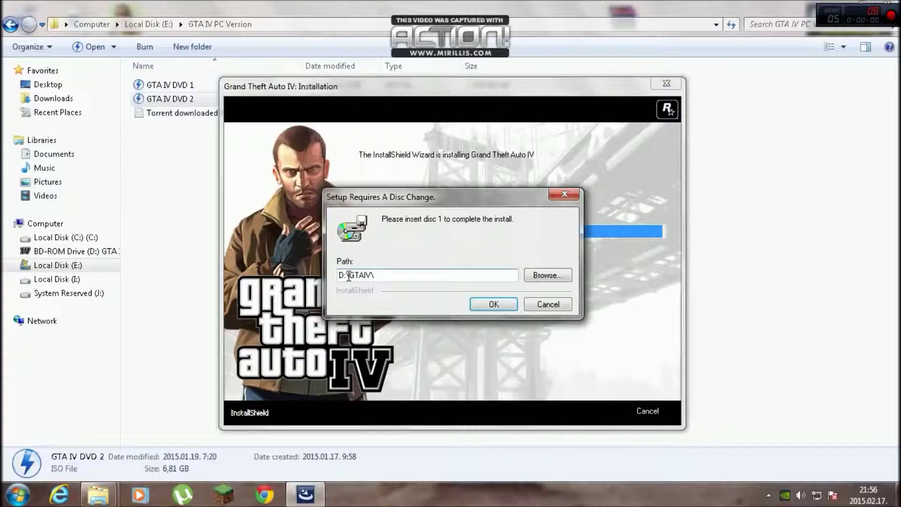
Mount the GTA IV DVD 1 image again, dismiss AutoPlay and confirm the disc 1 request to complete the install
drag(391, 275, 334, 275)
click(399, 276)
click(106, 502)
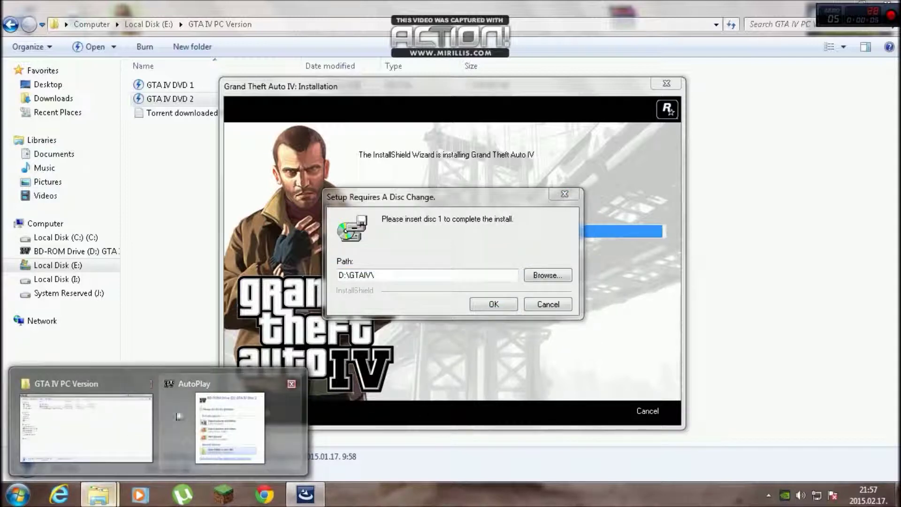
click(116, 409)
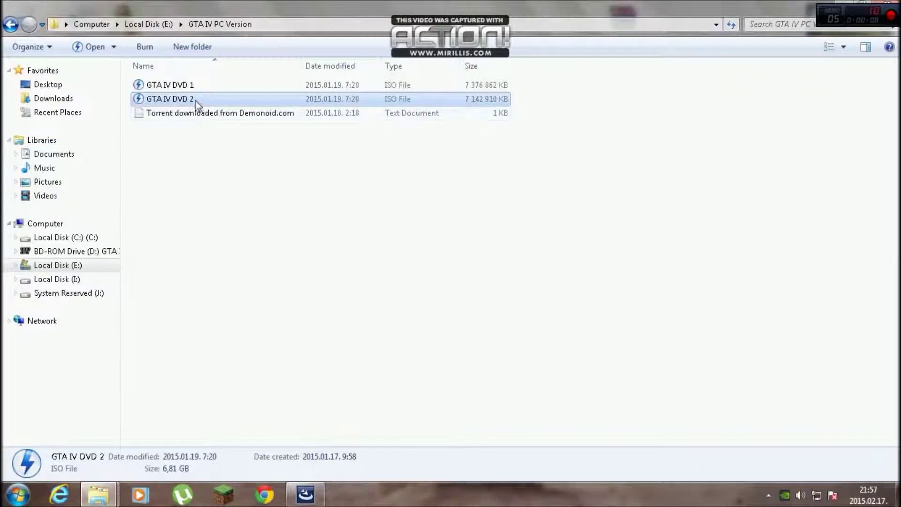
click(179, 88)
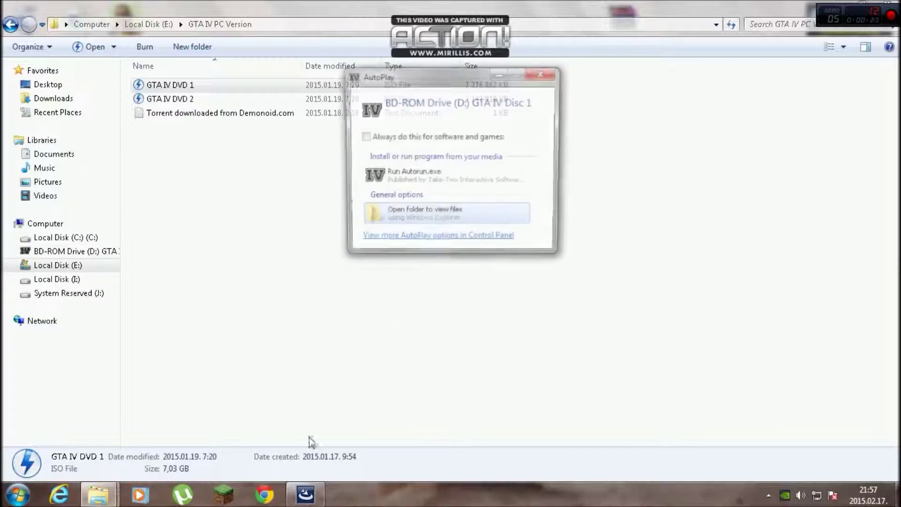
click(540, 75)
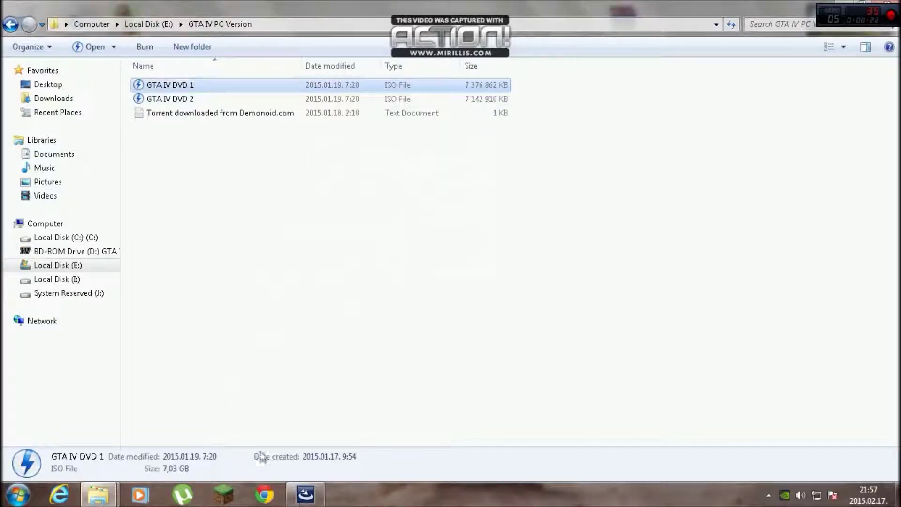
click(492, 304)
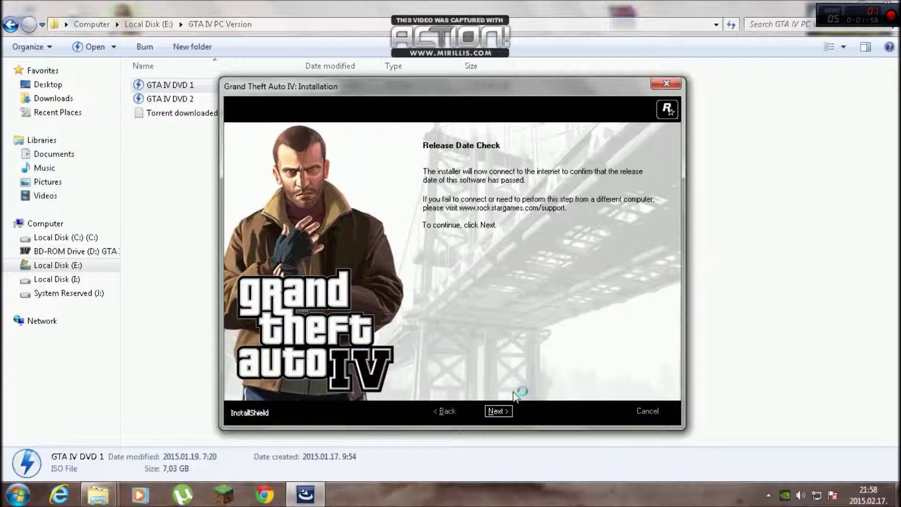
Continue through the release date check, finish the installation wizard without viewing the ReadMe file, and close the image folder
click(503, 408)
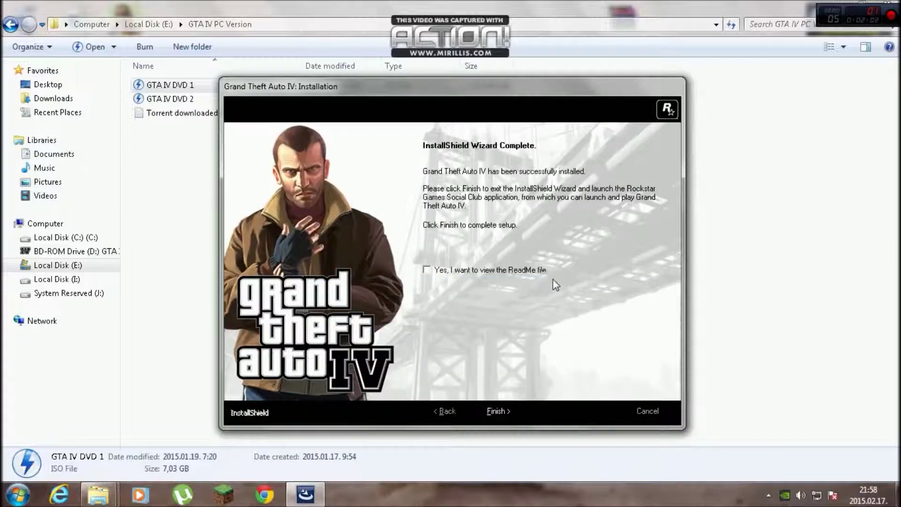
click(495, 410)
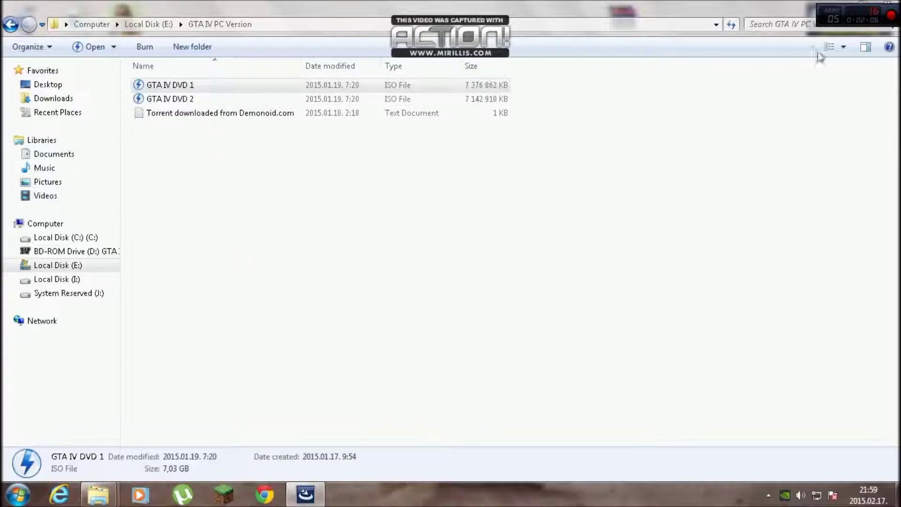
click(882, 4)
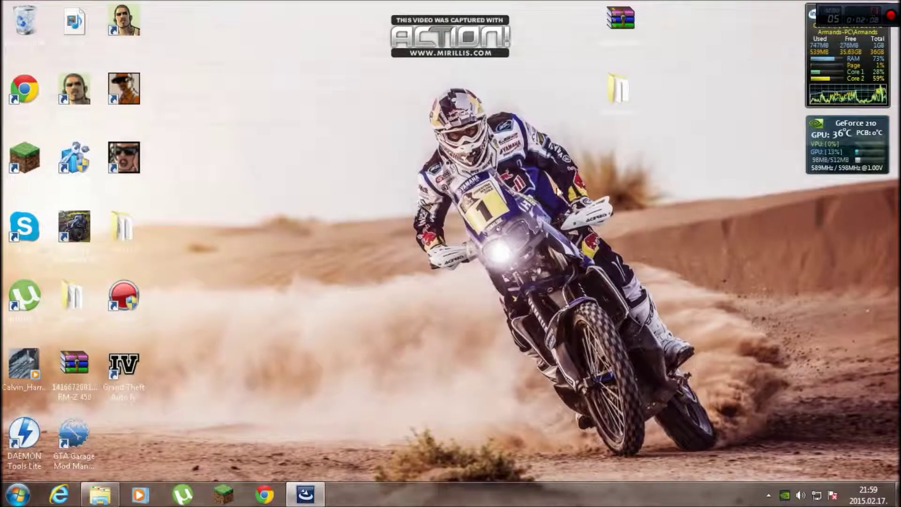
Move the Grand Theft Auto IV shortcut toward the middle of the desktop, launch it and continue past the activation notice
drag(123, 370, 415, 232)
drag(496, 161, 326, 331)
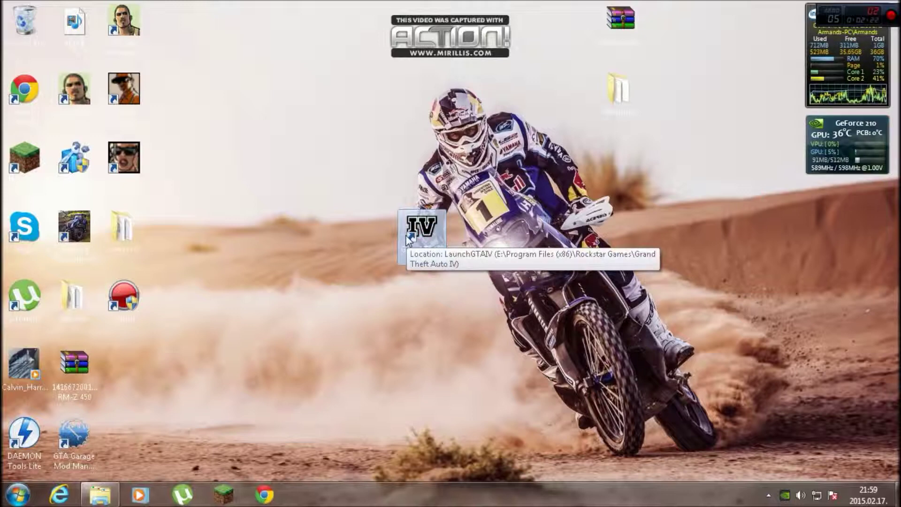
double_click(408, 239)
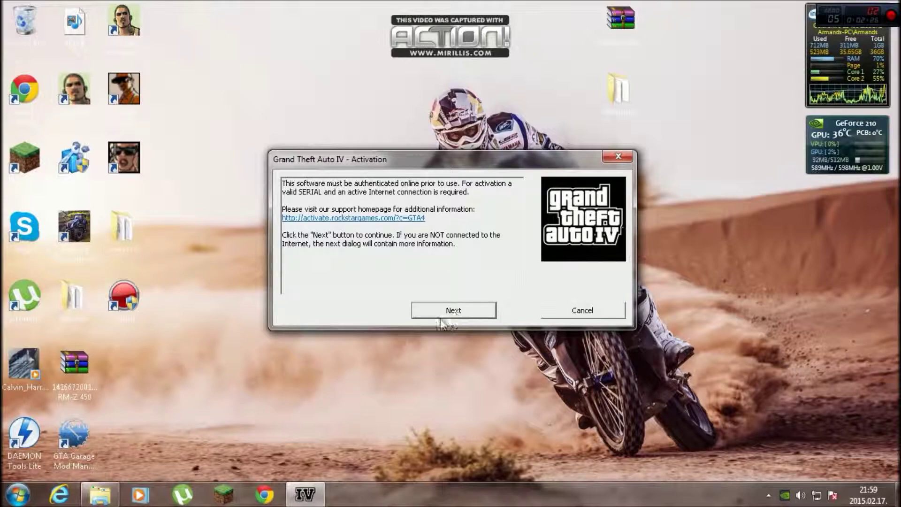
click(442, 314)
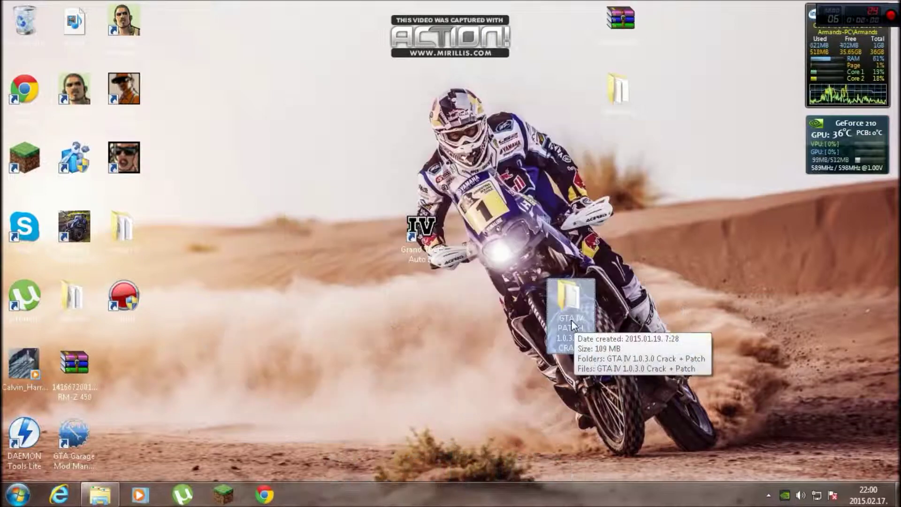
Launch Grand Theft Auto IV again, proceed to the serial entry dialog and cancel the activation
drag(698, 281, 506, 396)
double_click(422, 233)
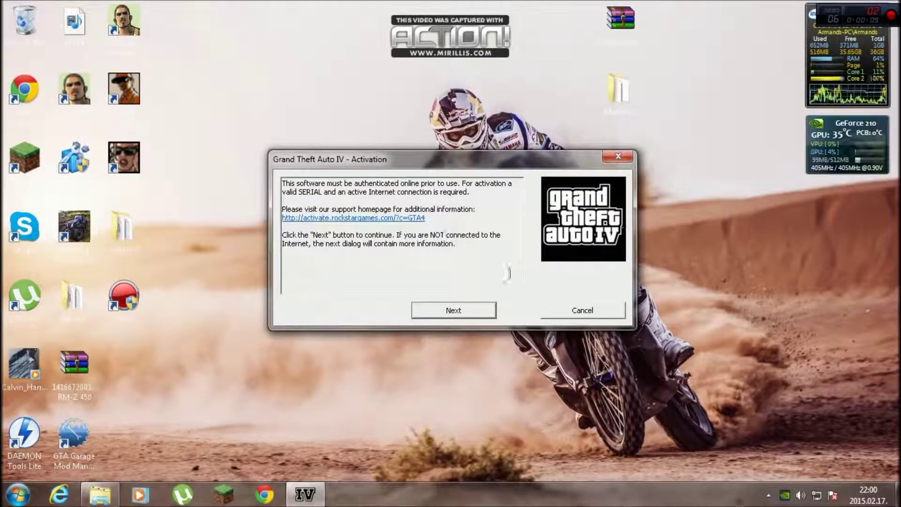
drag(678, 146, 253, 349)
click(443, 311)
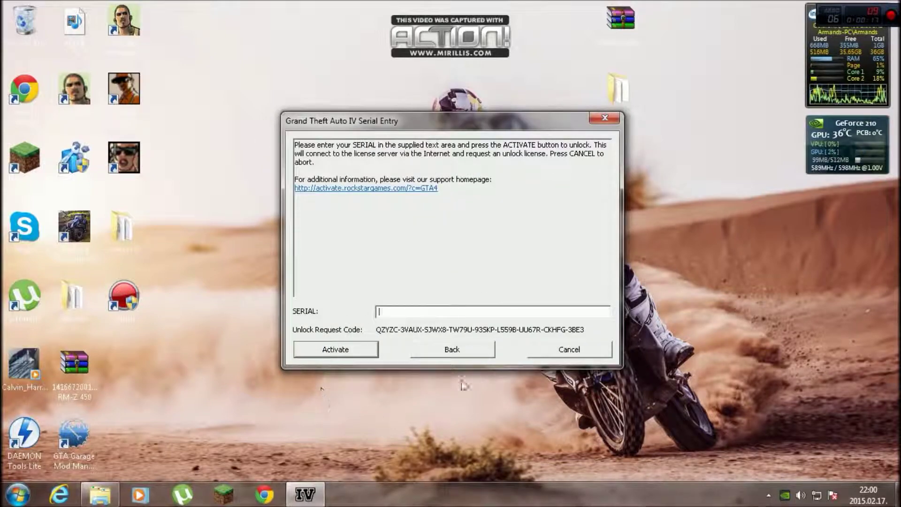
click(545, 350)
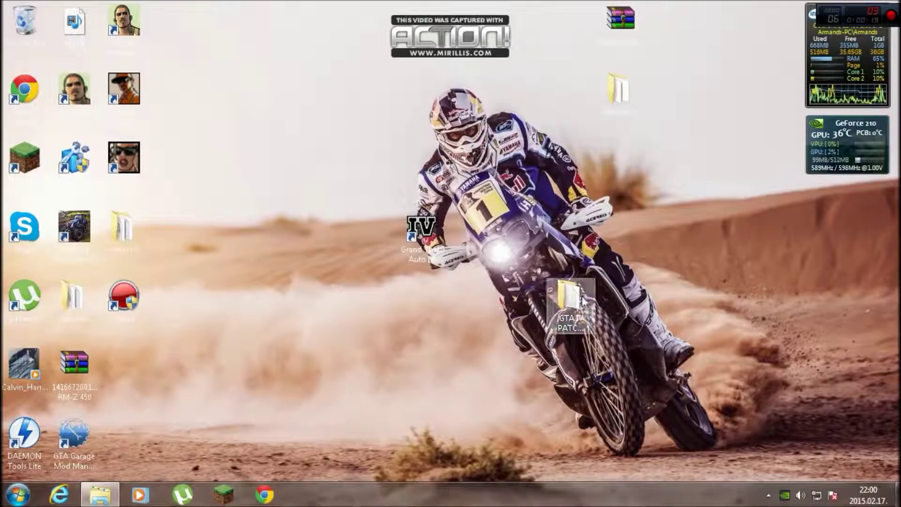
Open the GTA IV PATCH 1.0.3.0 + CRACK folder, look inside its WinRAR archive and go into the nested GTA IV 1.0.3.0 Crack + Patch folders
double_click(558, 313)
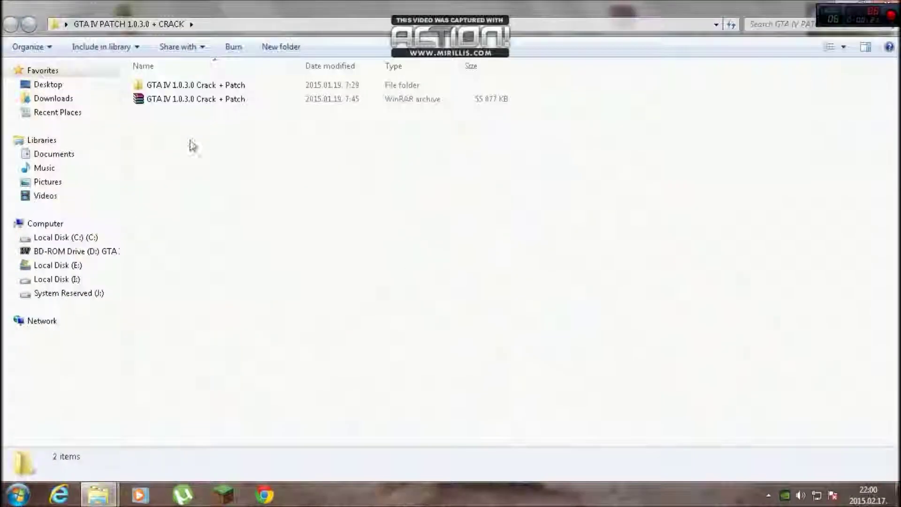
click(201, 101)
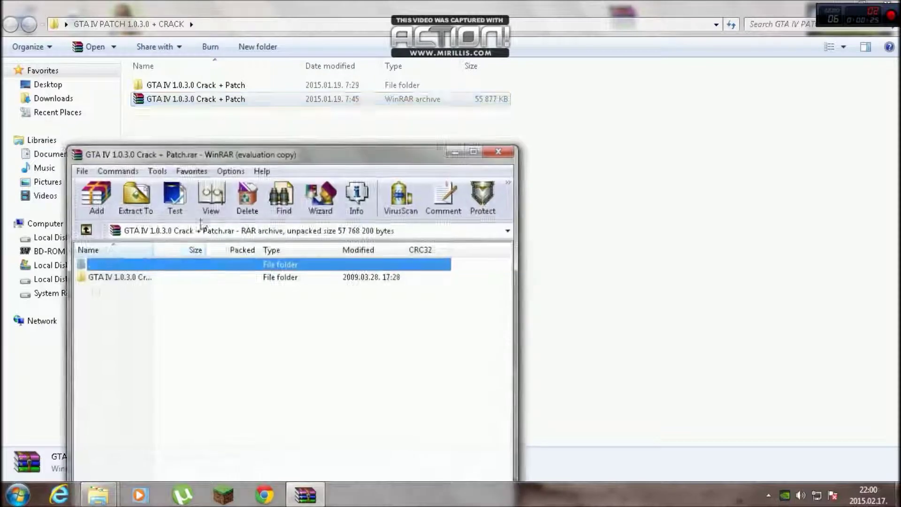
double_click(117, 279)
drag(115, 289, 173, 90)
double_click(174, 86)
double_click(266, 86)
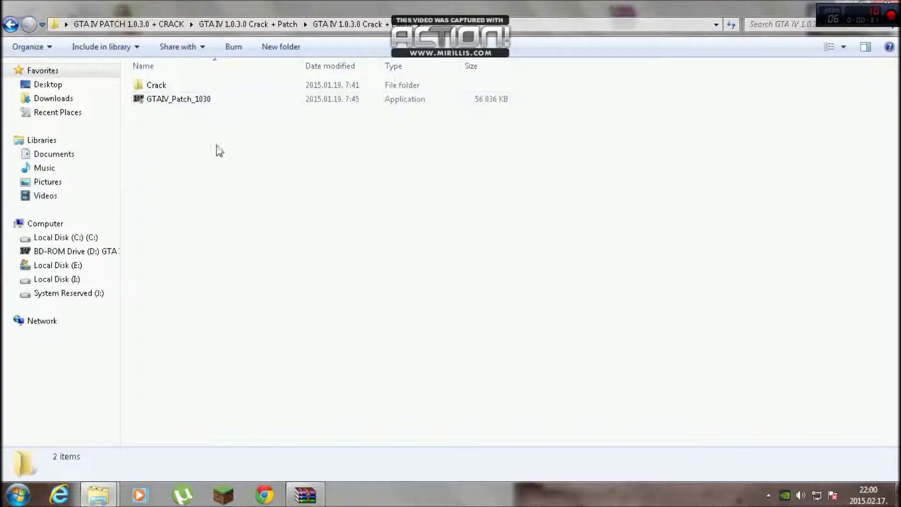
Review the files in the Crack folder and the GTAIV_Patch_1030 application, and go back to the top-level patch folder
double_click(207, 85)
drag(188, 128, 188, 78)
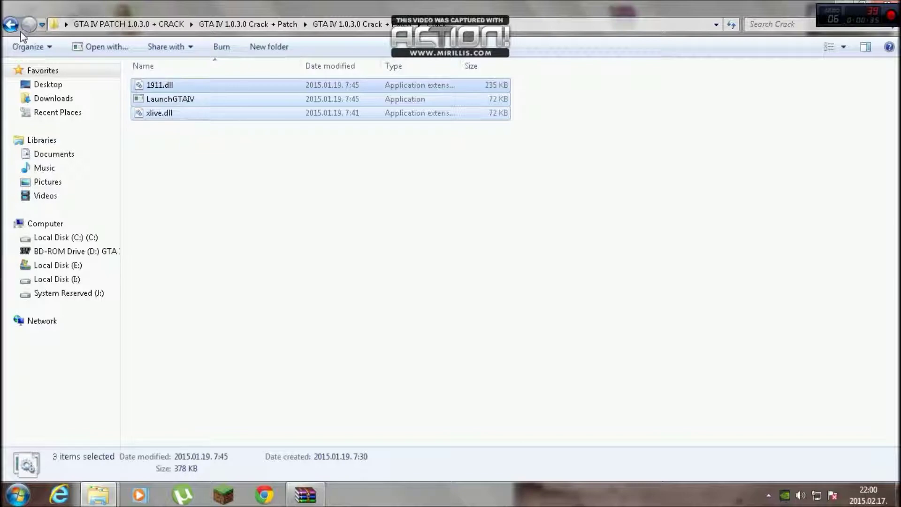
click(18, 28)
click(184, 99)
click(17, 27)
Open the GTA IV 1.0.3.0 Crack + Patch archive in WinRAR, check its contents and close it
double_click(195, 100)
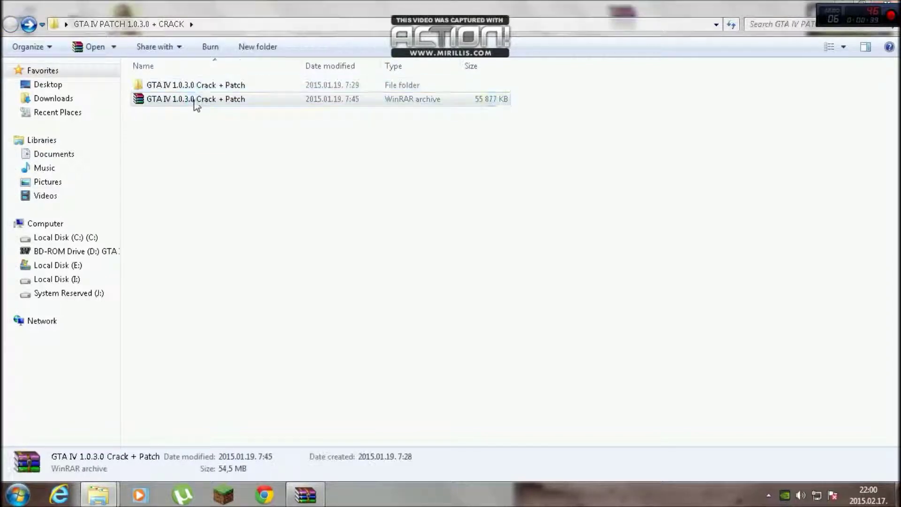
double_click(141, 183)
click(101, 182)
click(93, 181)
click(483, 54)
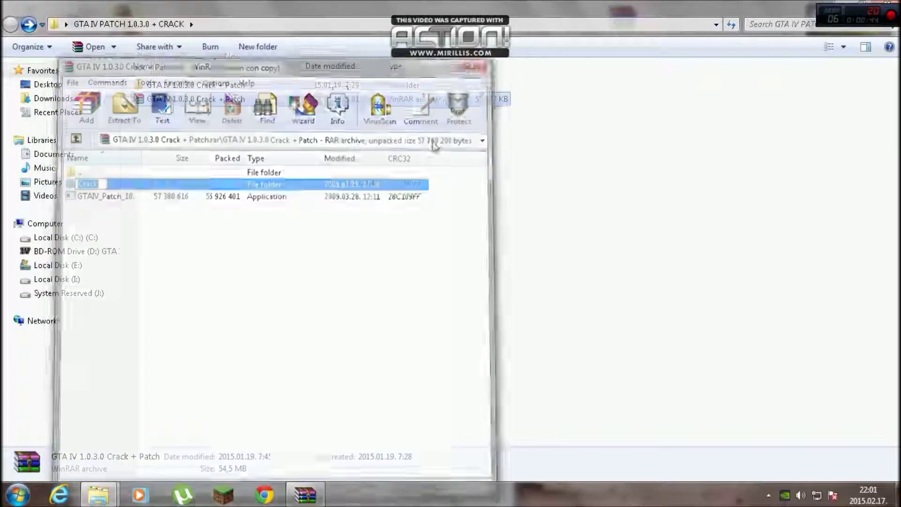
key(Return)
click(500, 153)
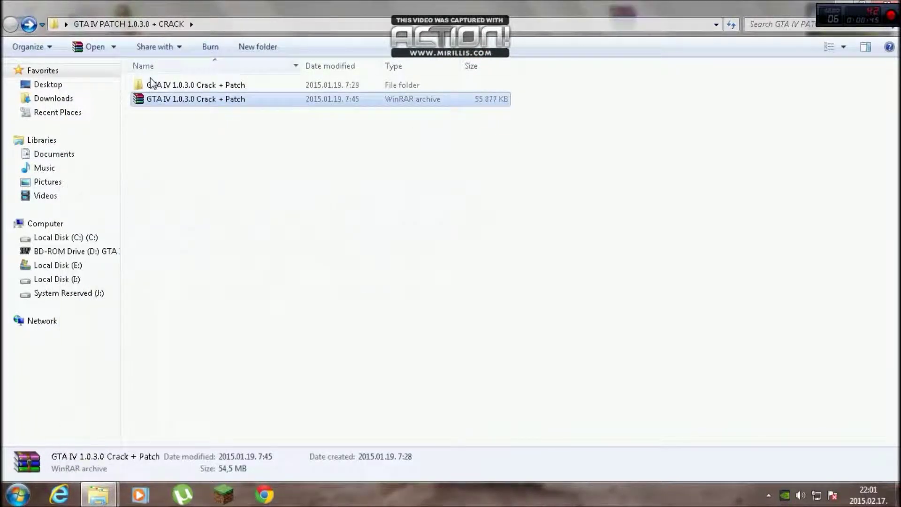
Copy 1911.dll, LaunchGTAIV and xlive.dll from the extracted Crack folder
double_click(225, 85)
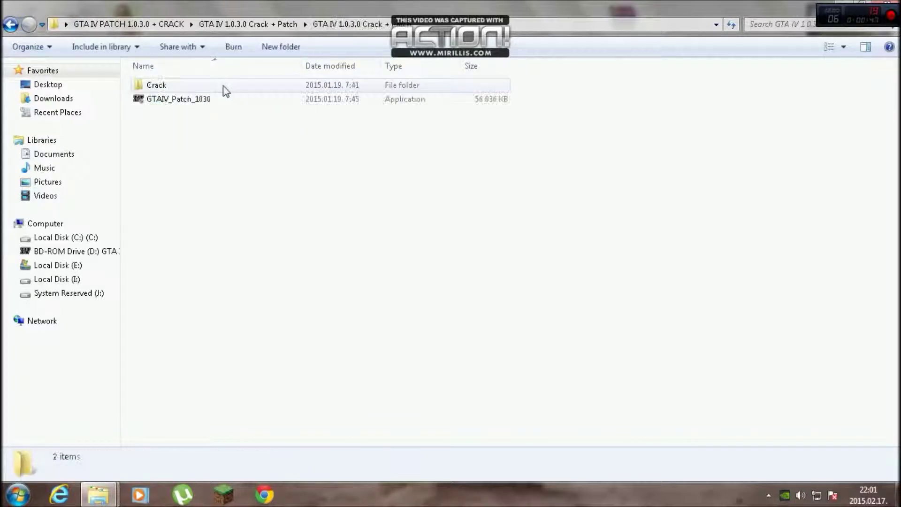
double_click(178, 88)
drag(181, 145, 197, 93)
right_click(195, 88)
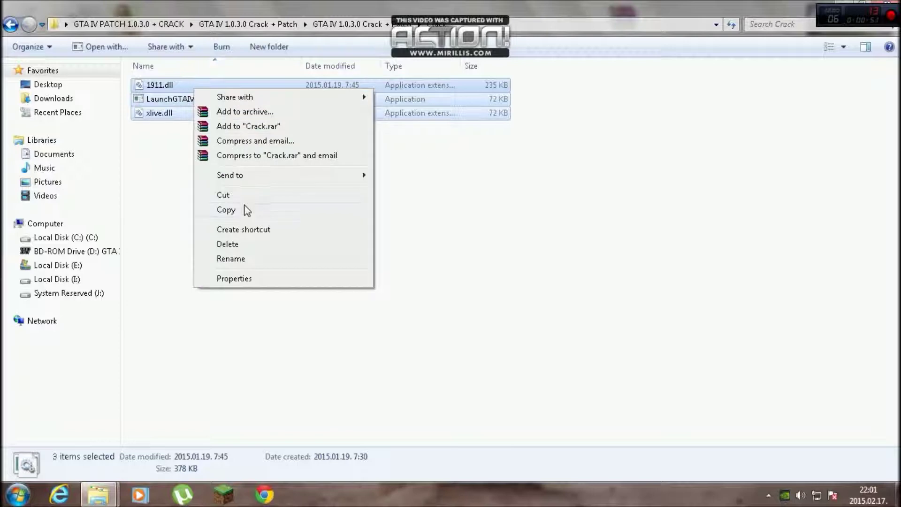
click(248, 214)
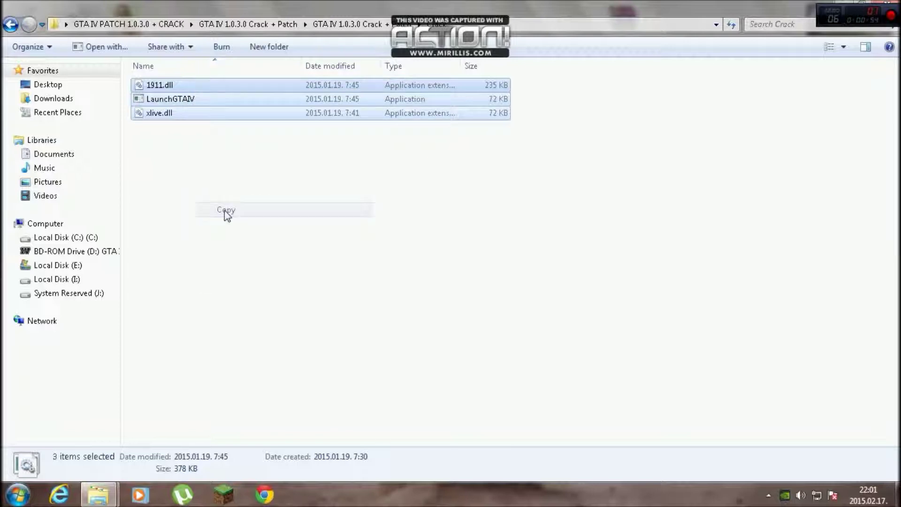
Go to the game's install folder at E:\Program Files (x86)\Rockstar Games\Grand Theft Auto IV
click(76, 267)
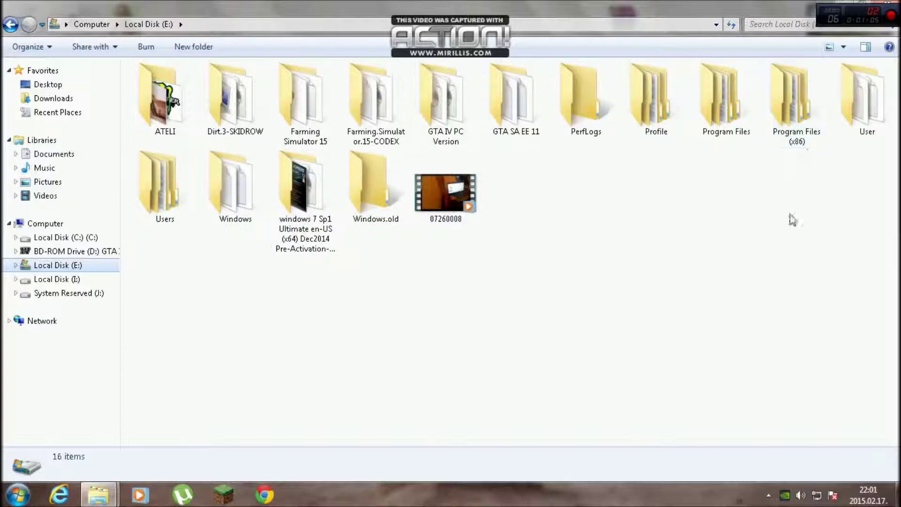
click(797, 118)
double_click(803, 94)
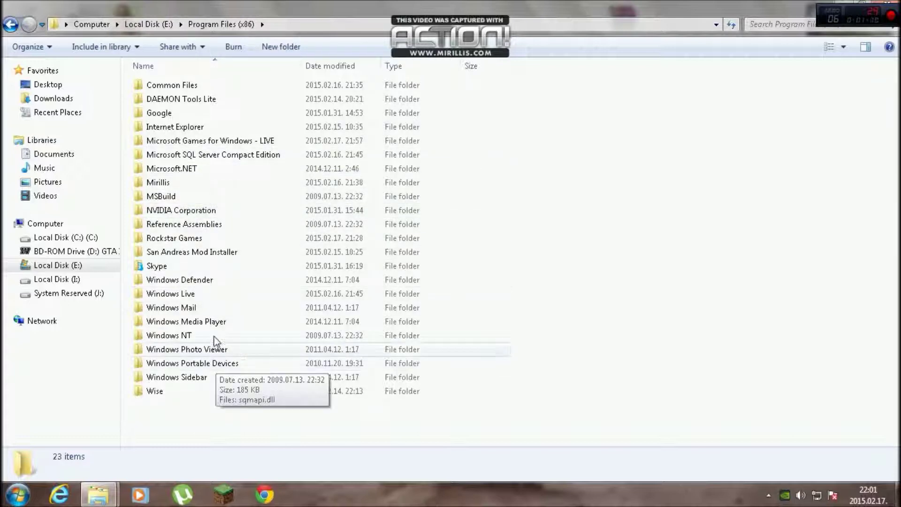
click(207, 240)
drag(216, 247, 133, 245)
double_click(151, 241)
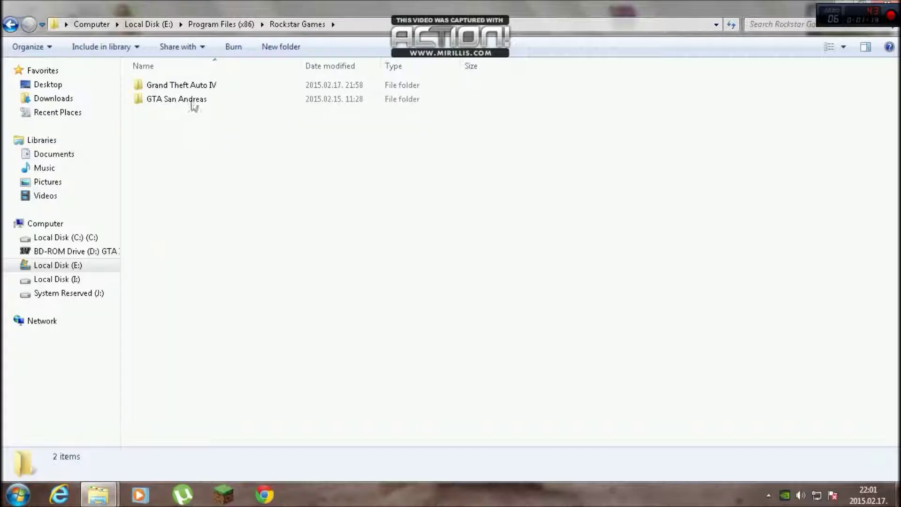
drag(238, 83, 140, 98)
click(154, 86)
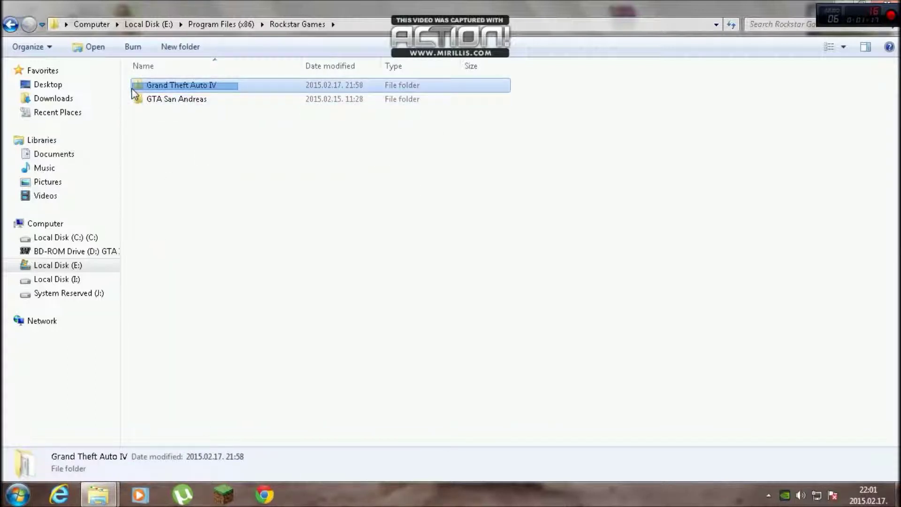
double_click(157, 87)
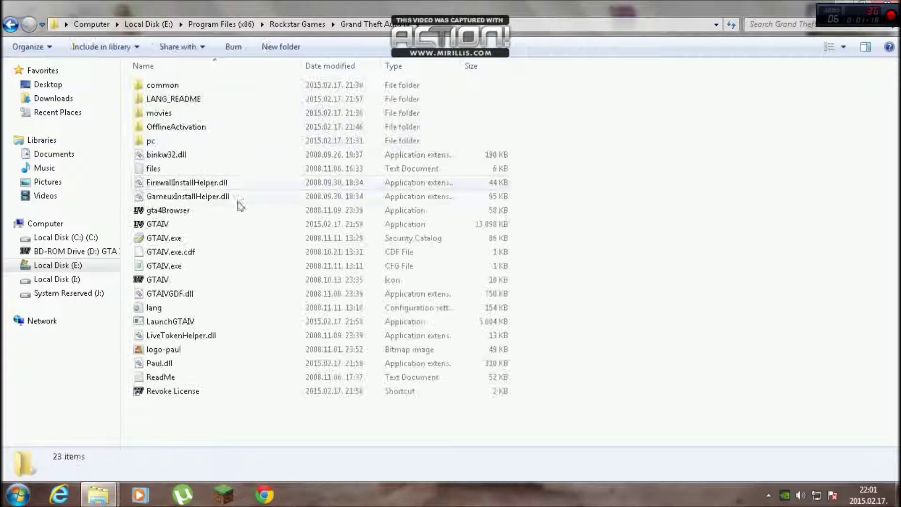
Paste the copied files into the Grand Theft Auto IV folder, replacing all conflicting files and granting administrator permission
right_click(125, 224)
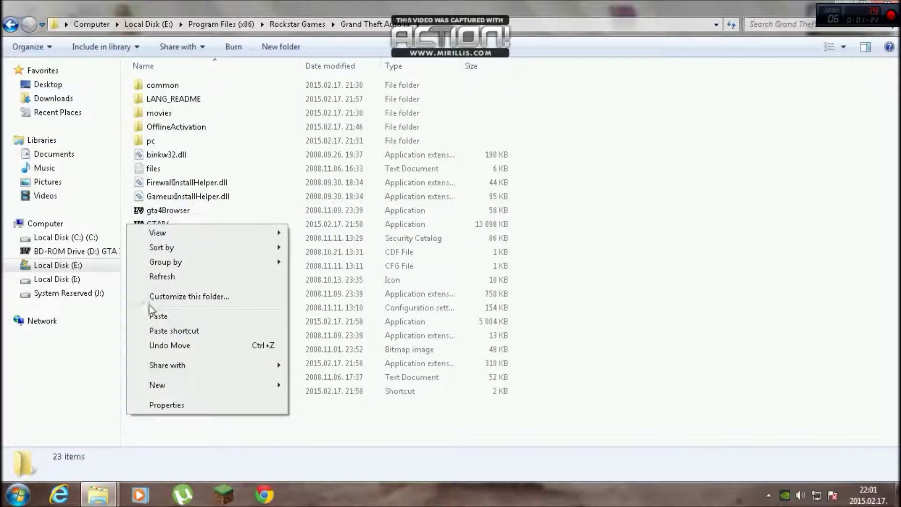
click(160, 321)
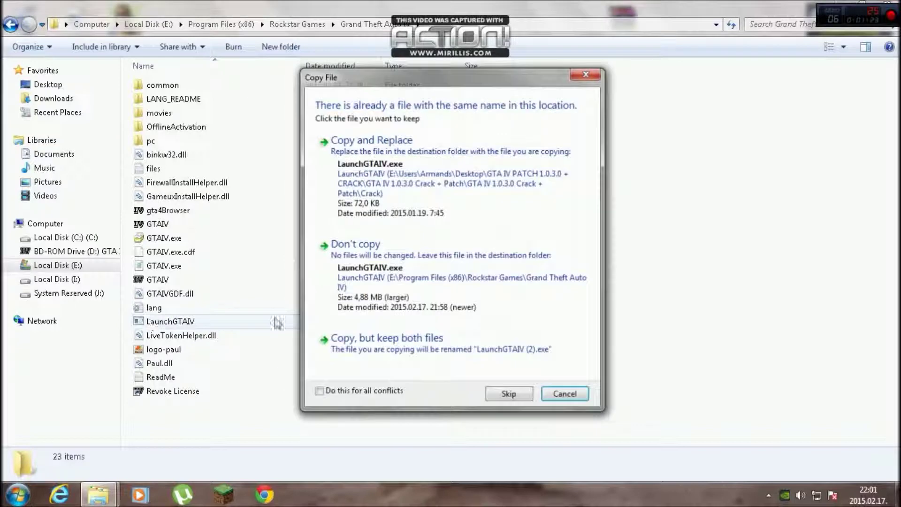
click(318, 392)
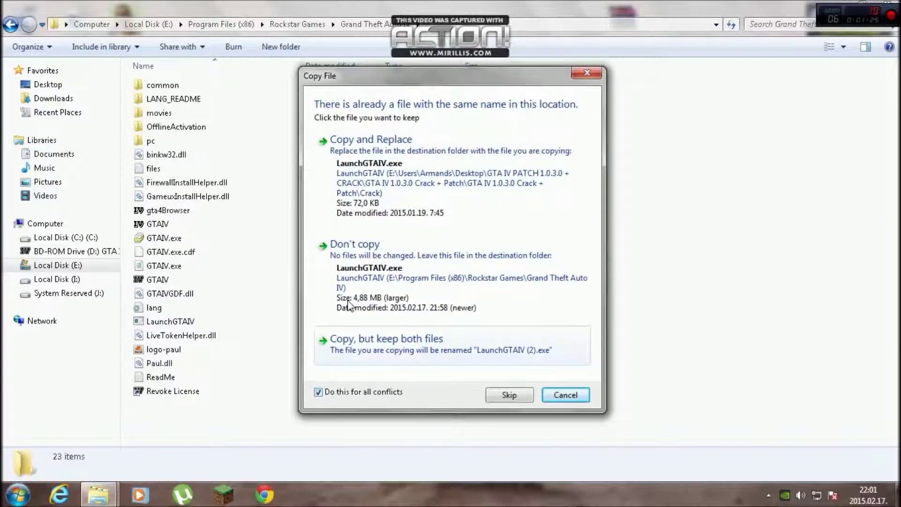
click(411, 193)
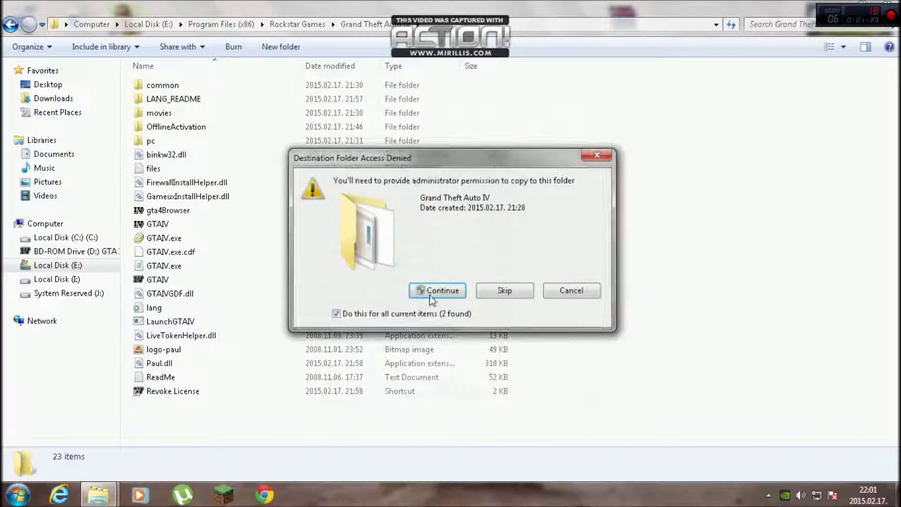
click(439, 290)
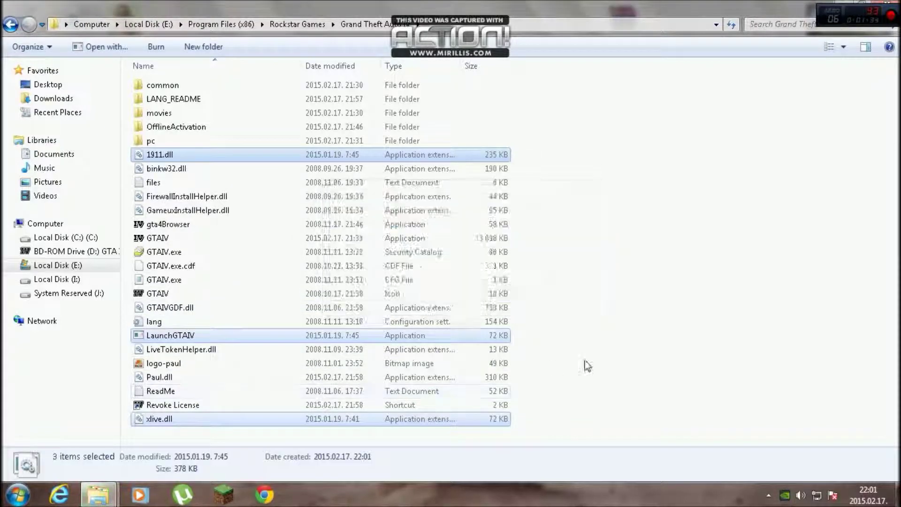
Bring up the Local Disk (E:) window, select the GTA IV PC Version folder, and close both Explorer windows
click(543, 361)
mouse_move(99, 495)
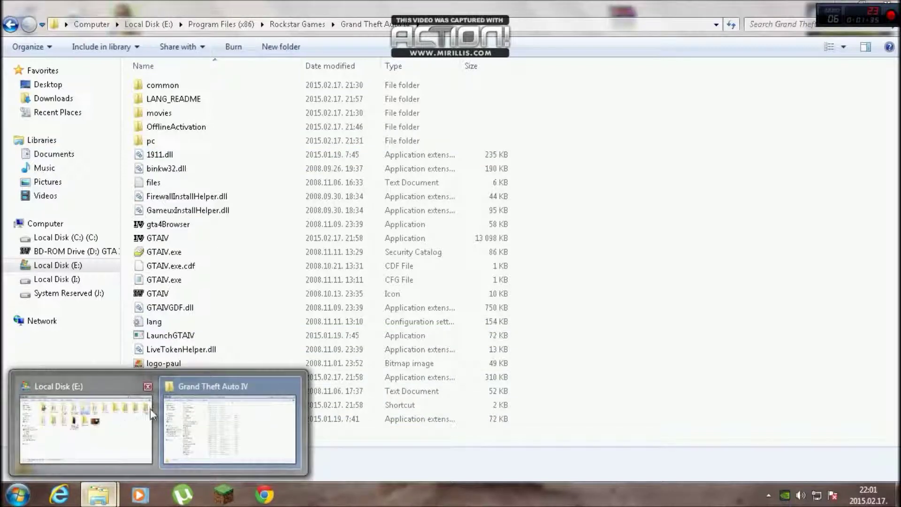
mouse_move(96, 428)
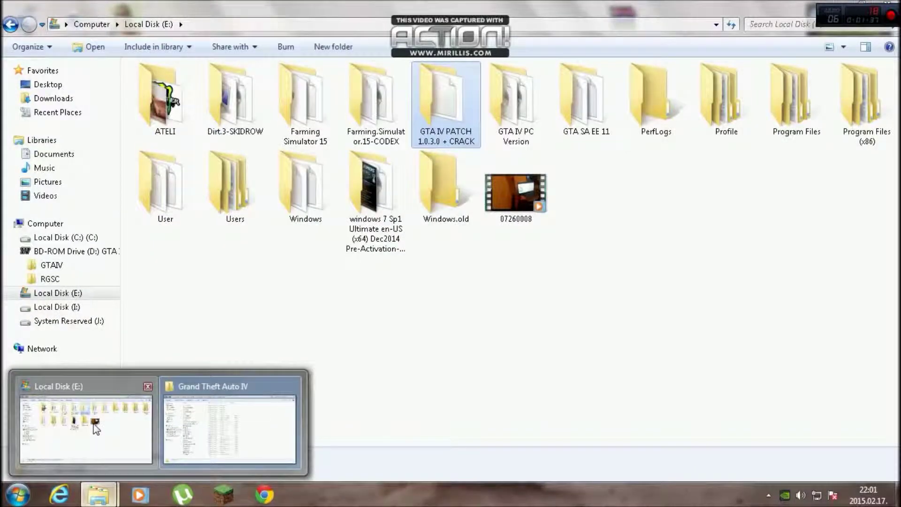
click(141, 431)
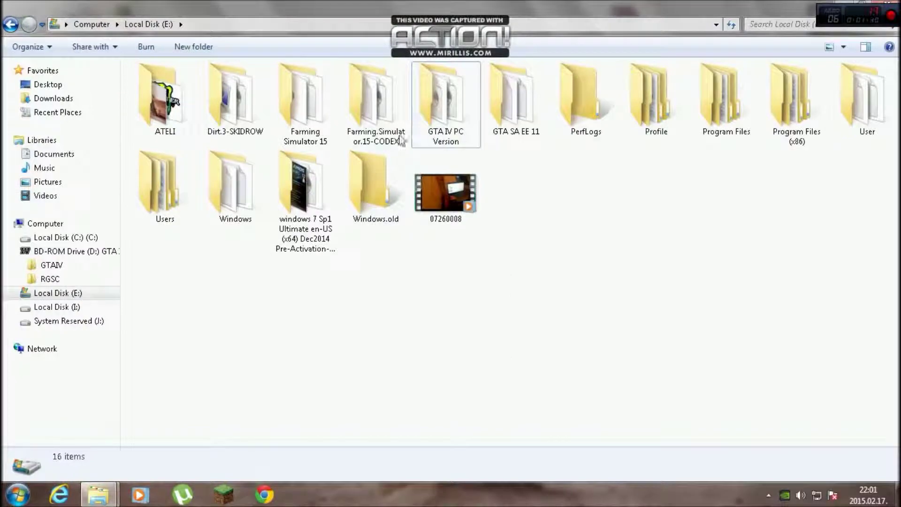
click(474, 115)
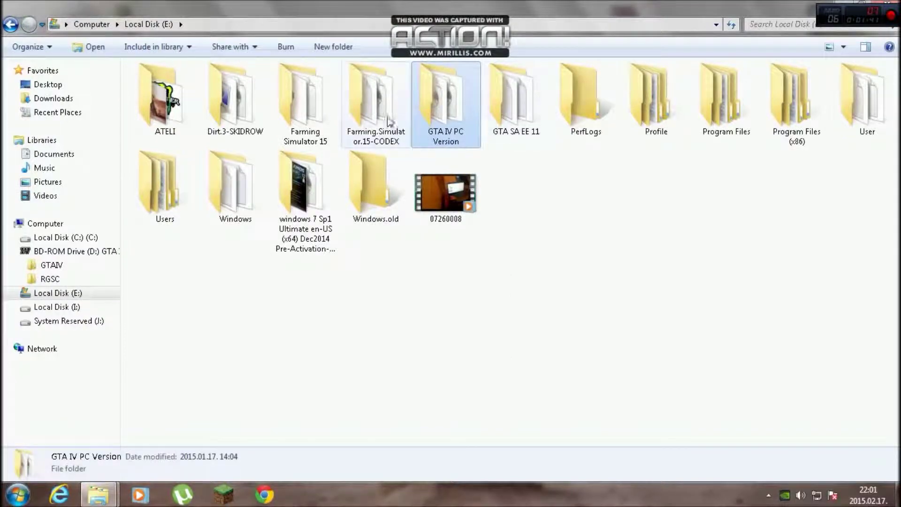
click(848, 4)
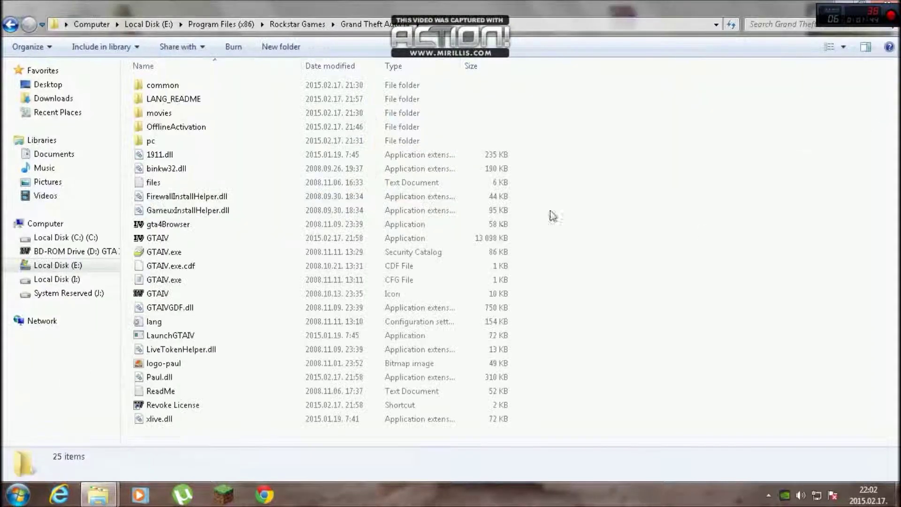
click(841, 6)
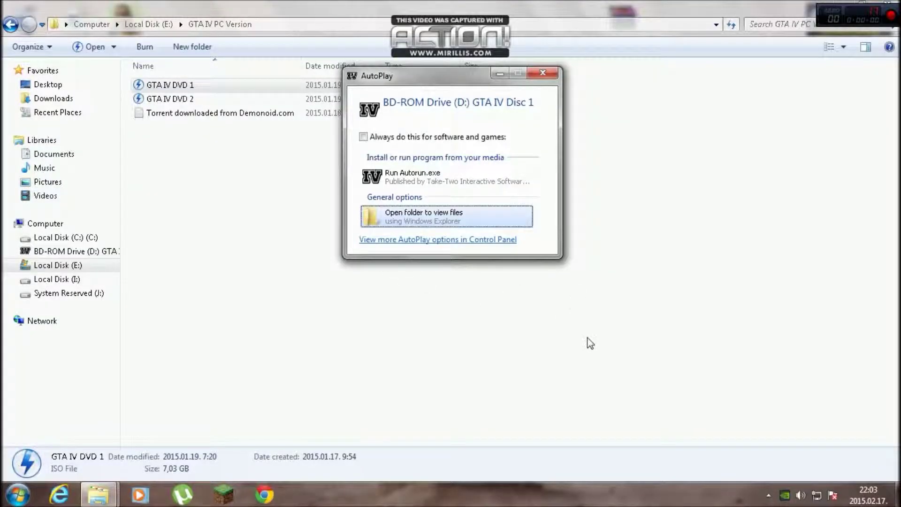
Dismiss AutoPlay, open the GTA IV Disc 1 drive (D:) and run its Autorun application
drag(587, 338, 196, 380)
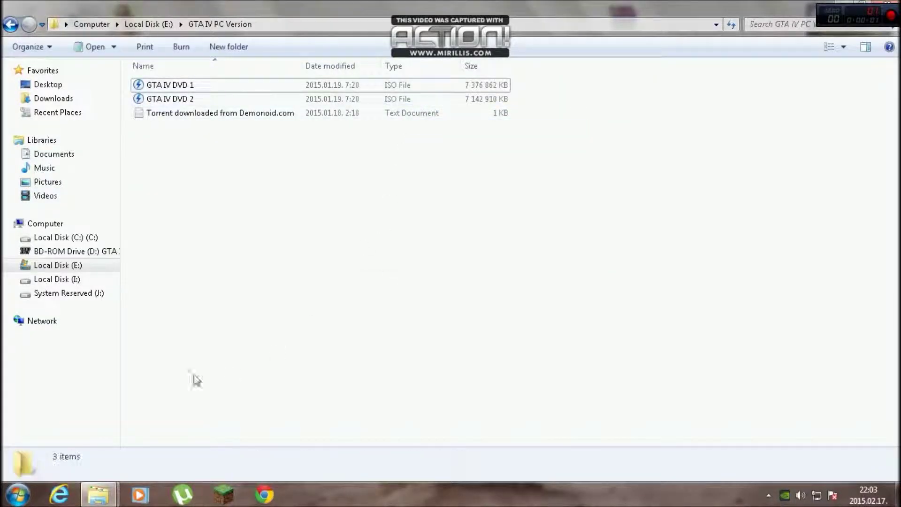
click(89, 257)
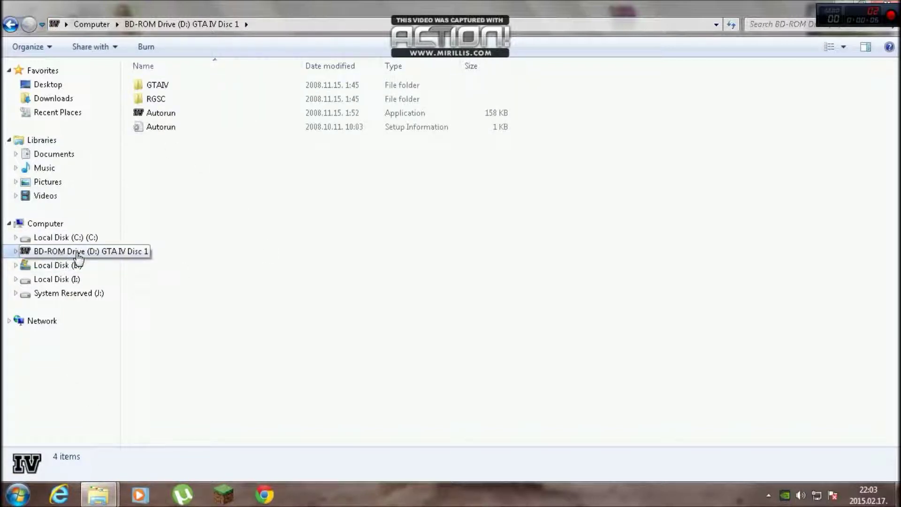
double_click(164, 115)
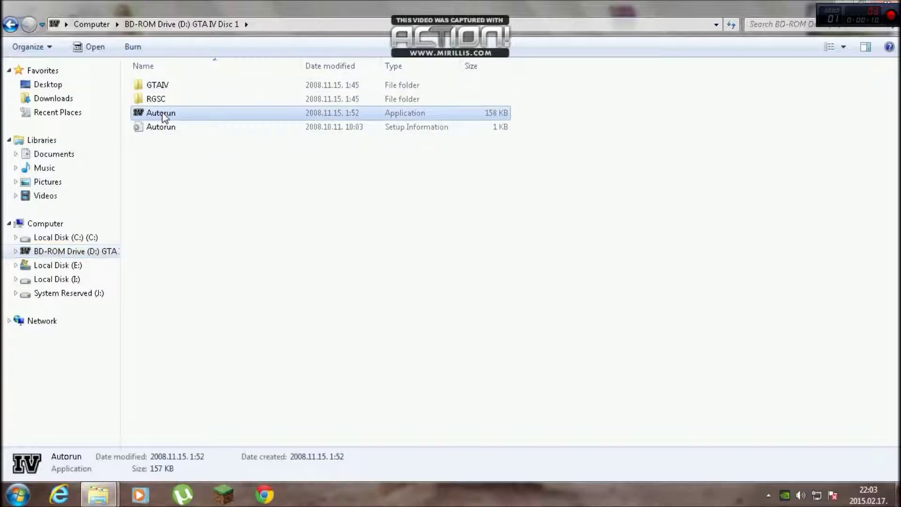
Accept the Grand Theft Auto IV setup notice and start the Social Club installation with English as the setup language
click(450, 344)
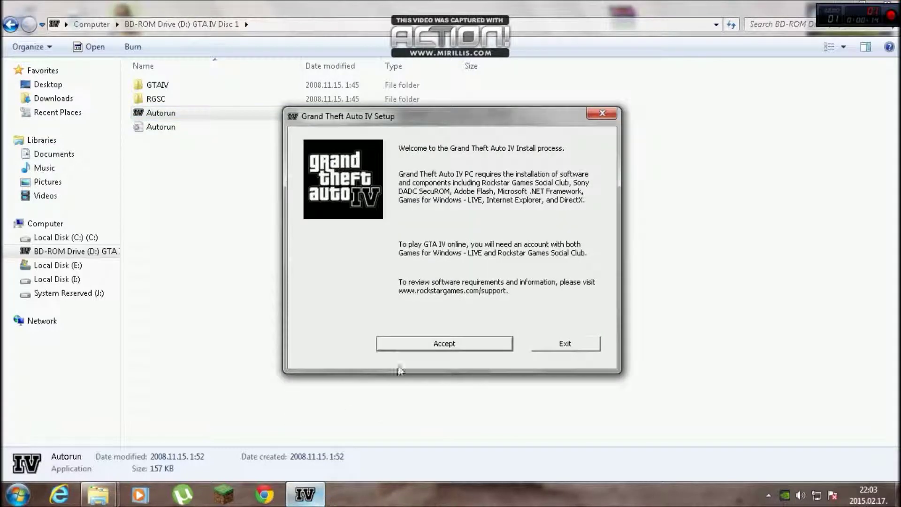
click(469, 345)
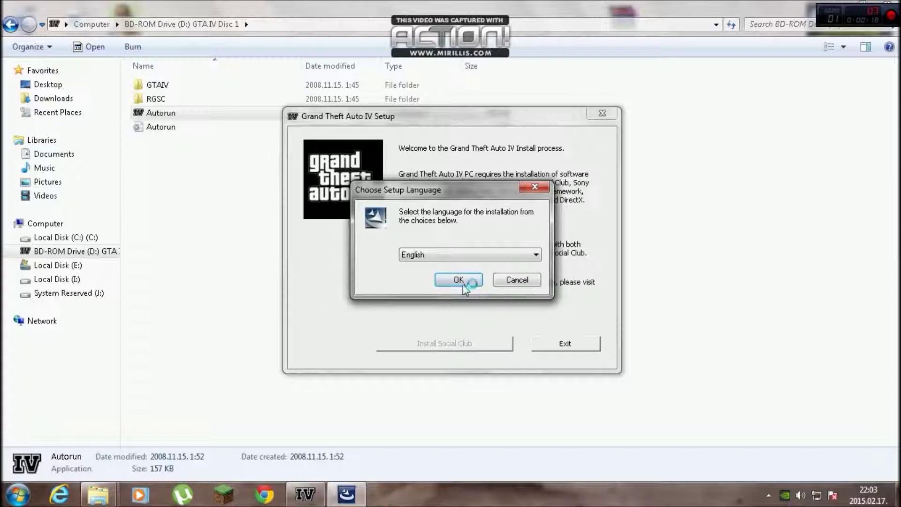
click(458, 281)
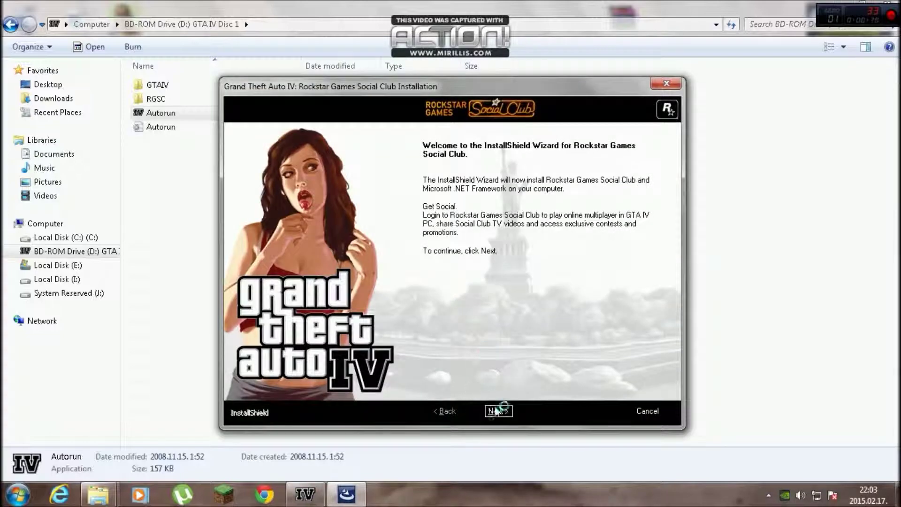
Accept the license agreement, install Rockstar Games Social Club in E:\Program Files (x86)\Rockstar Games, and finish its wizard
click(491, 412)
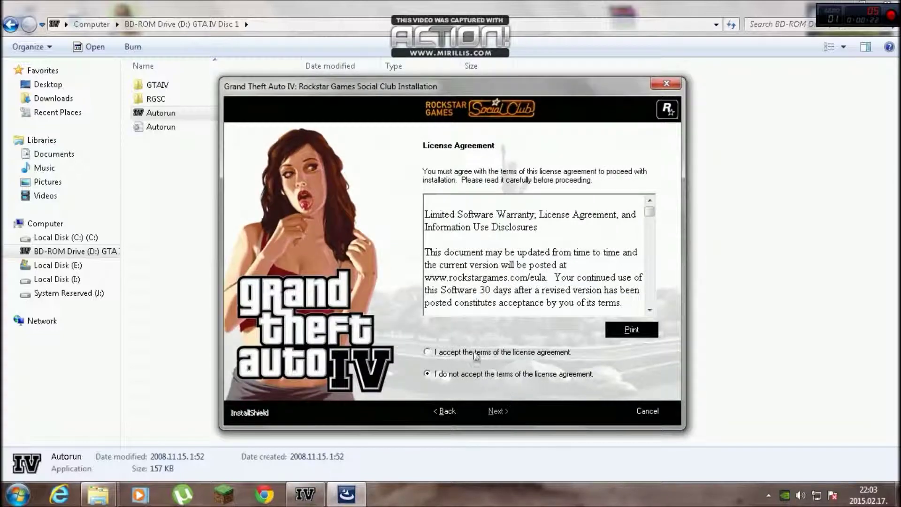
click(493, 412)
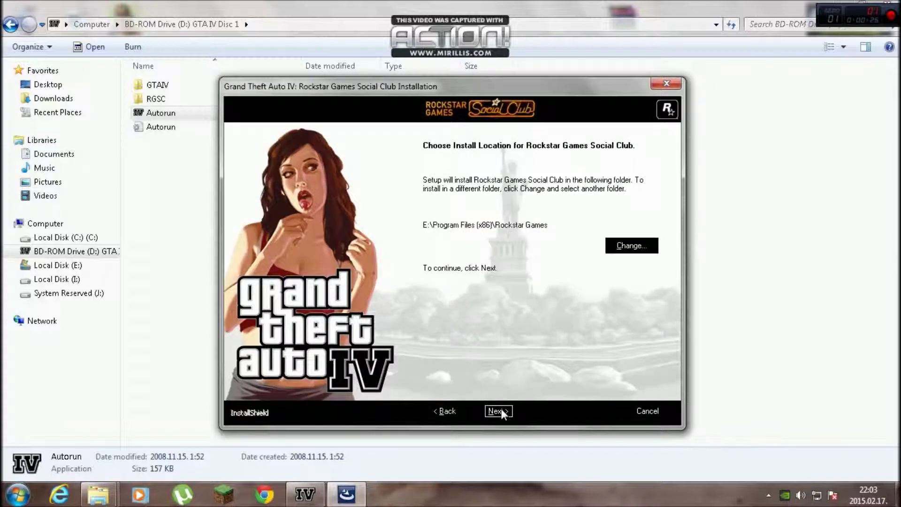
click(492, 411)
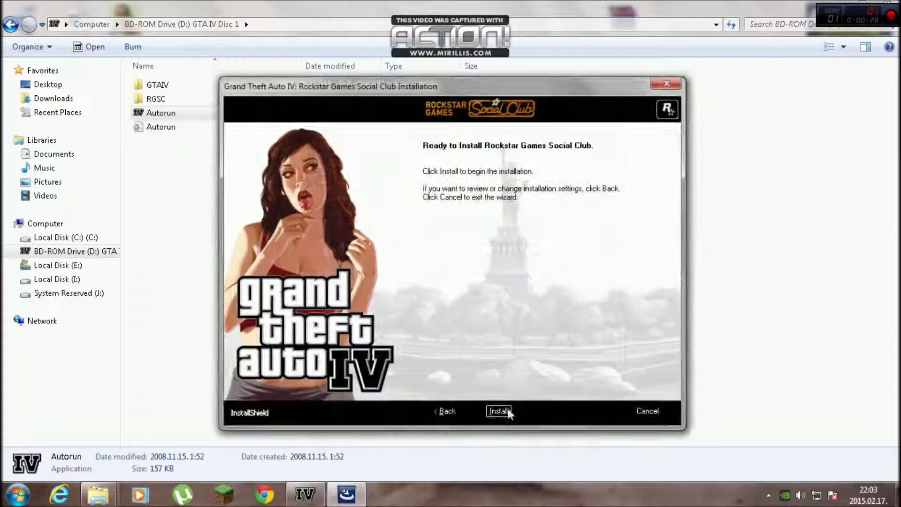
click(499, 411)
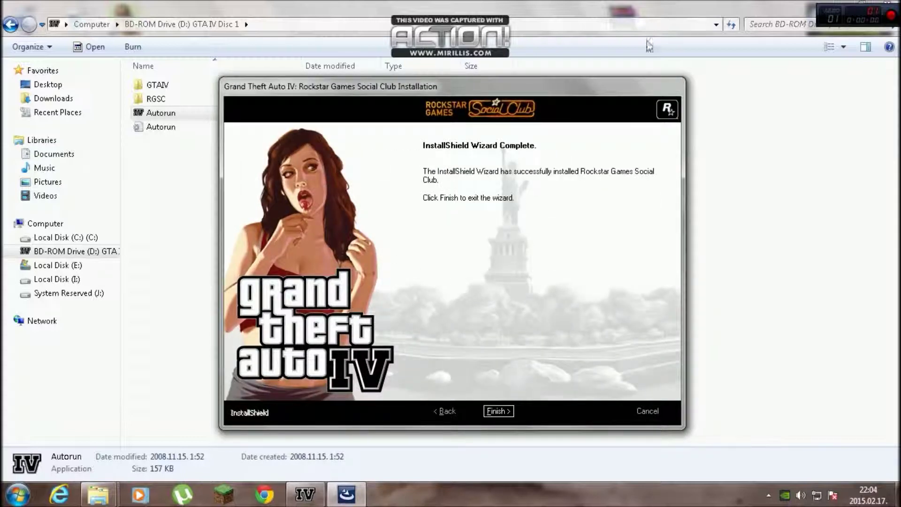
click(496, 411)
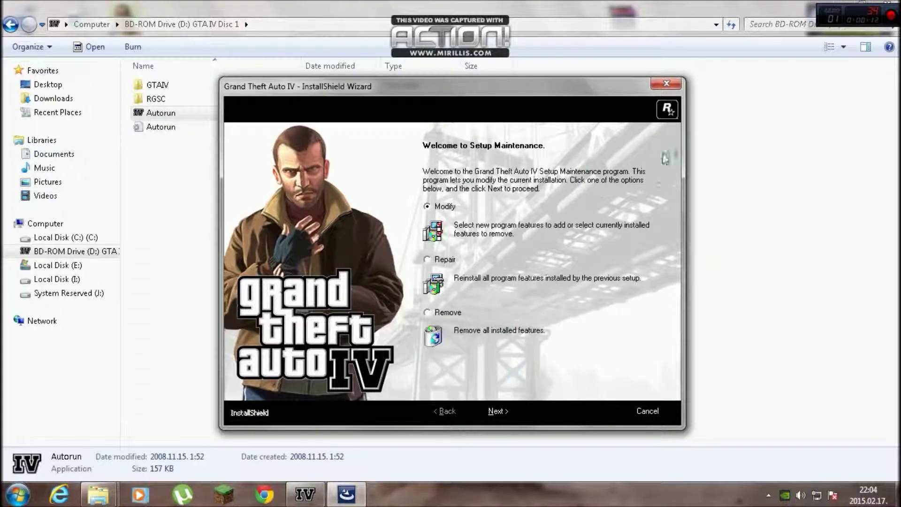
Cancel the Grand Theft Auto IV maintenance wizard and exit the game setup
click(666, 83)
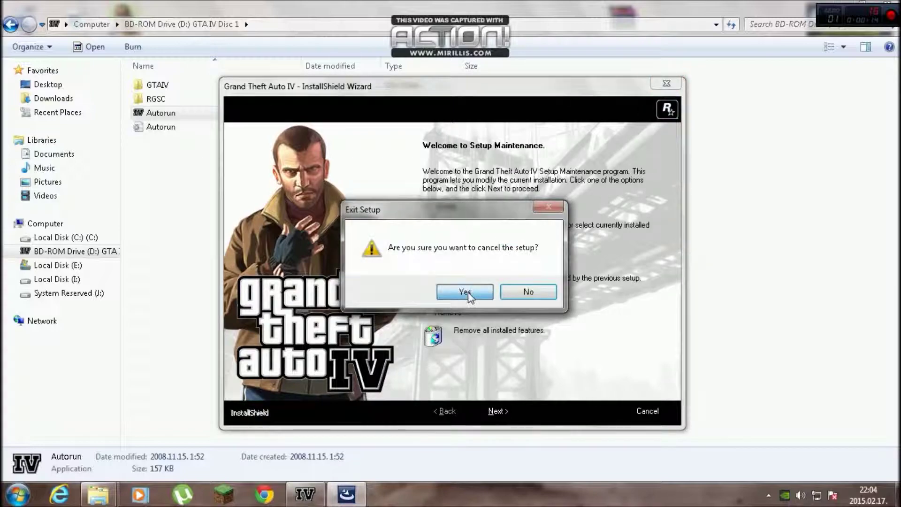
click(465, 292)
click(498, 411)
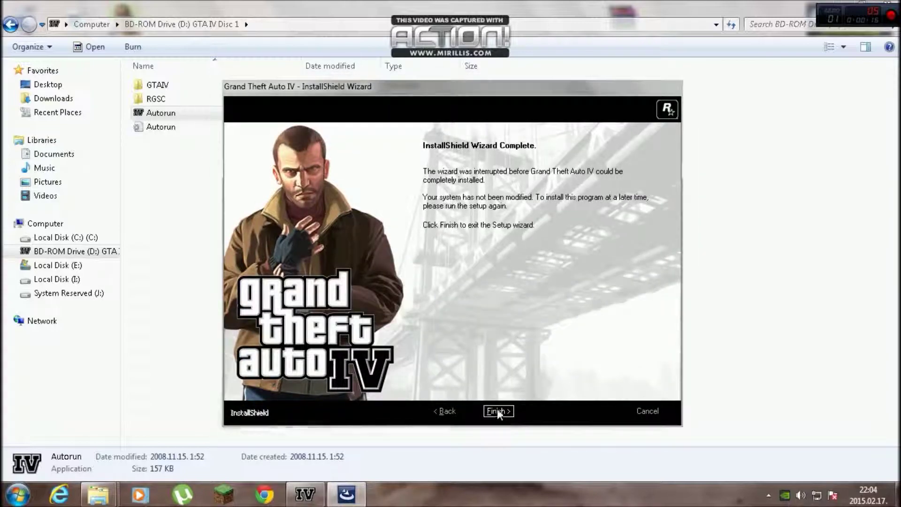
click(576, 348)
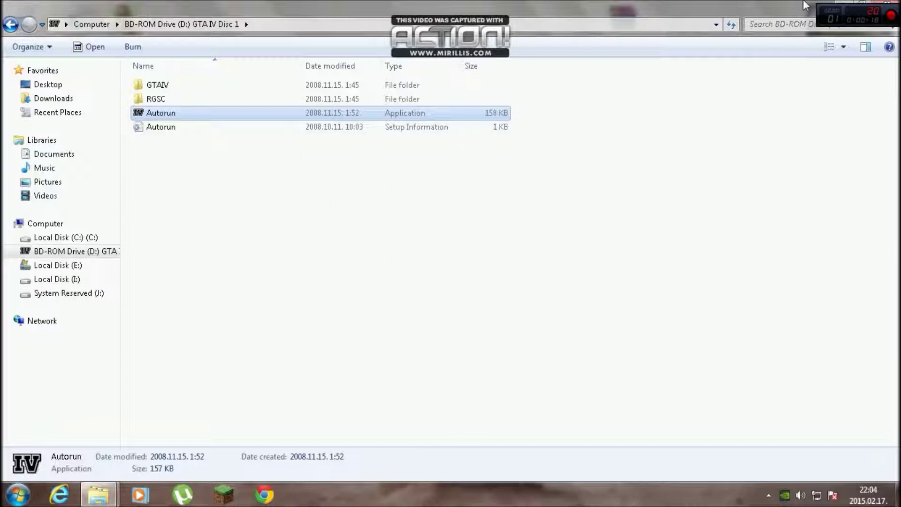
Close the disc's Explorer window and AutoPlay, and launch Grand Theft Auto IV from its desktop shortcut
click(894, 6)
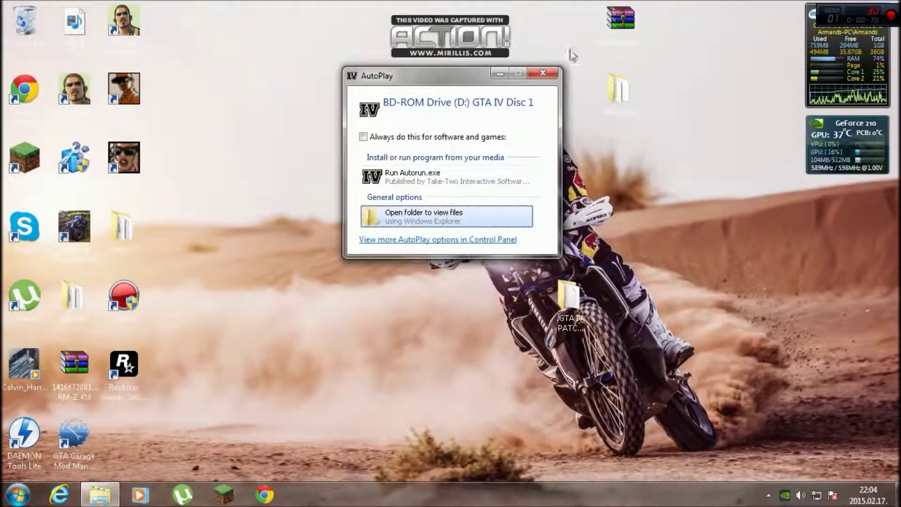
click(543, 73)
double_click(425, 247)
click(491, 257)
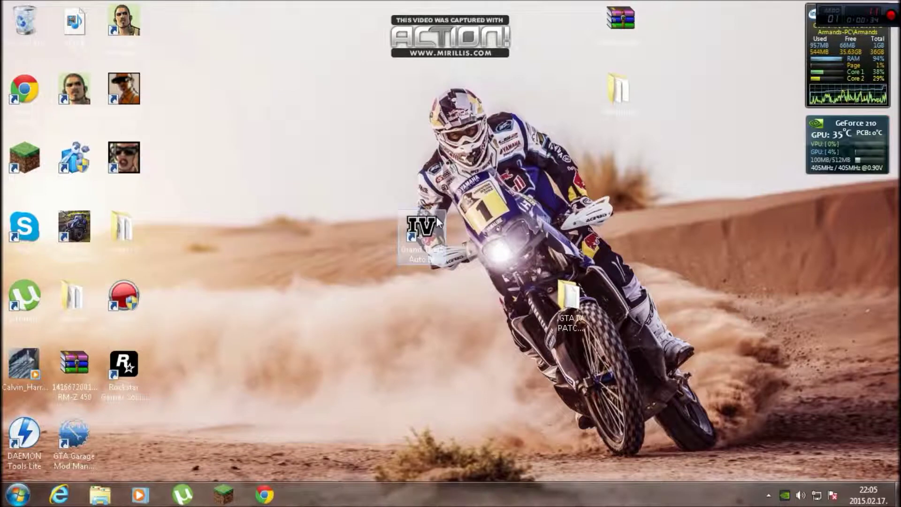
double_click(434, 253)
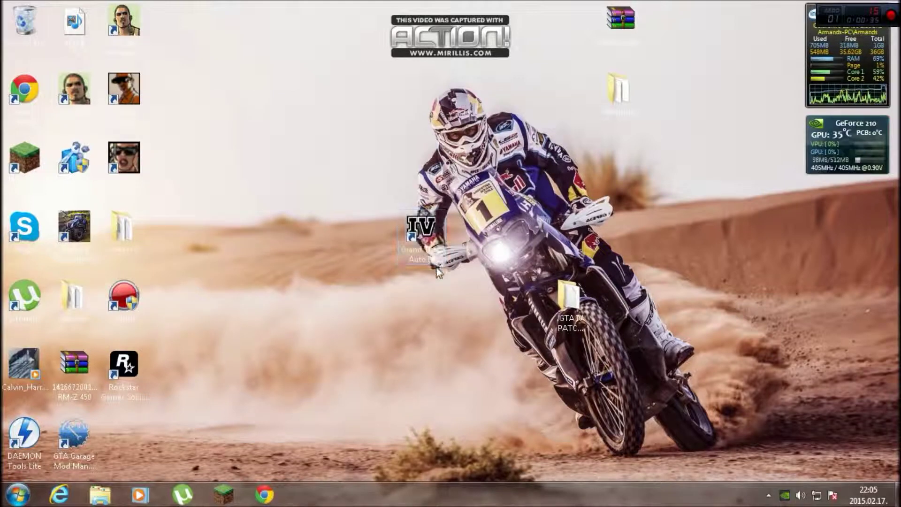
click(364, 262)
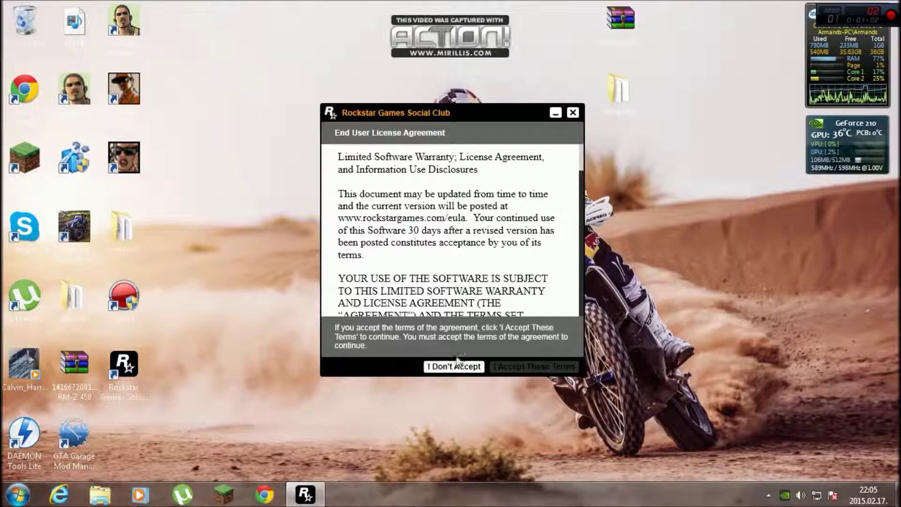
Accept the Rockstar Games Social Club end user license agreement and pass the join screen without logging in
scroll(477, 277, down, 15)
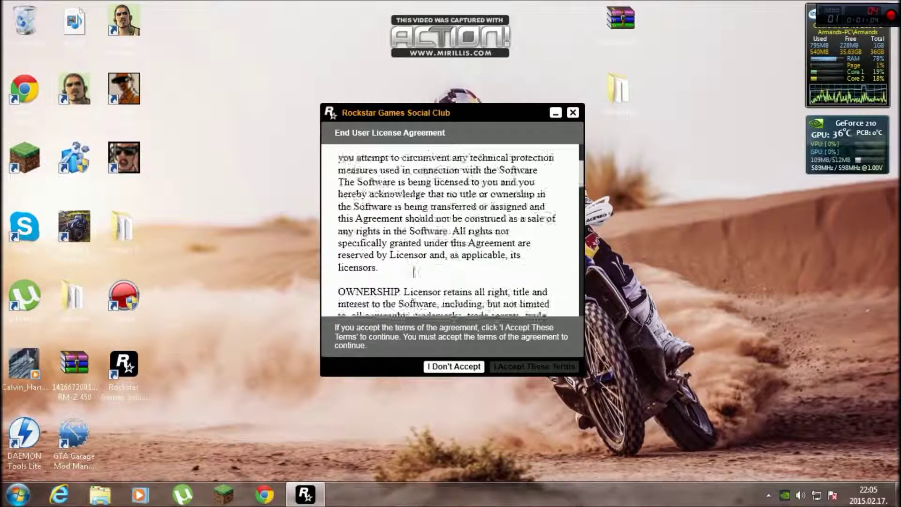
scroll(516, 249, down, 5)
drag(580, 193, 582, 334)
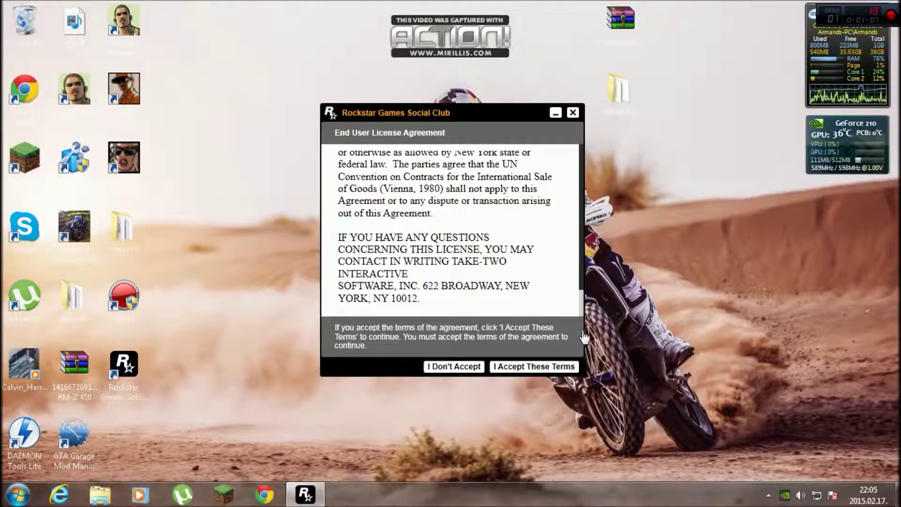
click(509, 367)
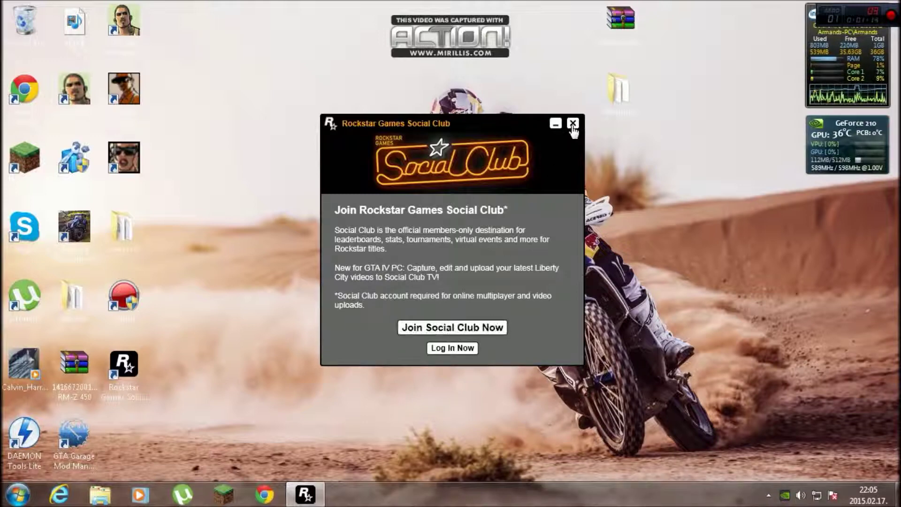
click(451, 347)
click(493, 258)
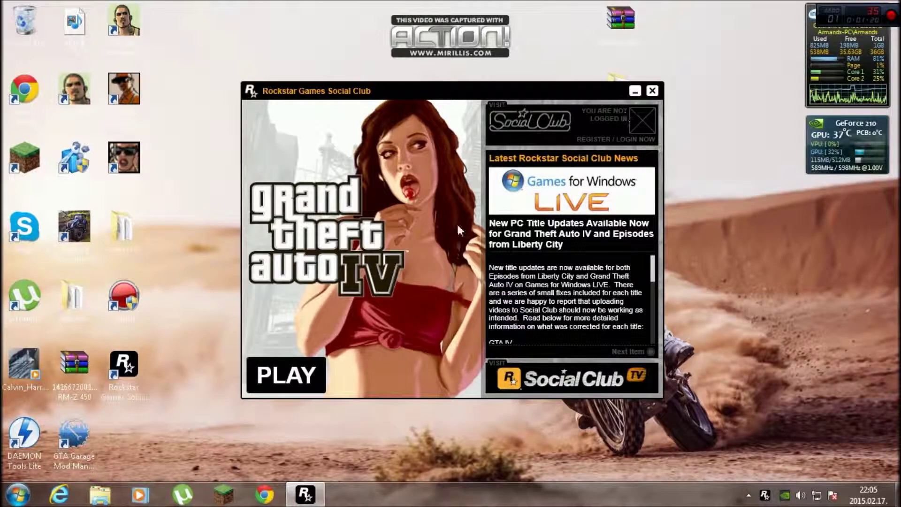
Start playing Grand Theft Auto IV from Social Club, dismissing the login and system tray notices
click(295, 374)
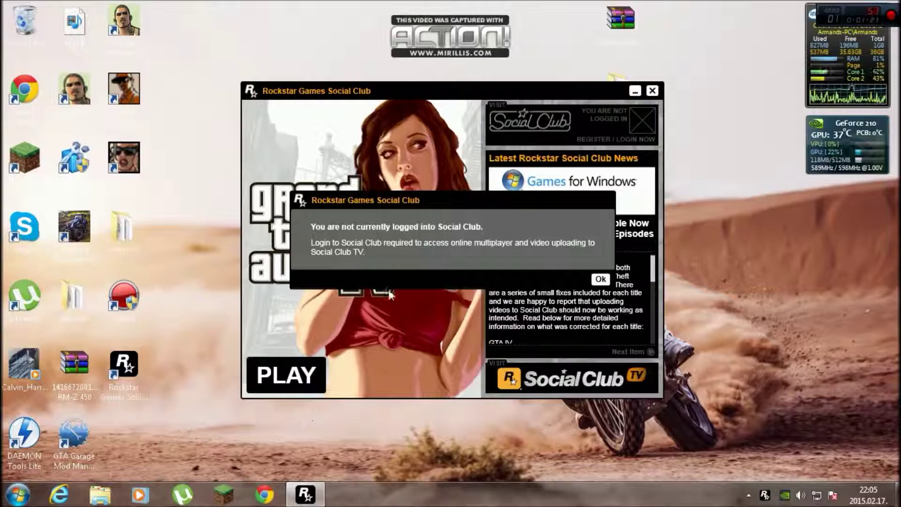
click(601, 279)
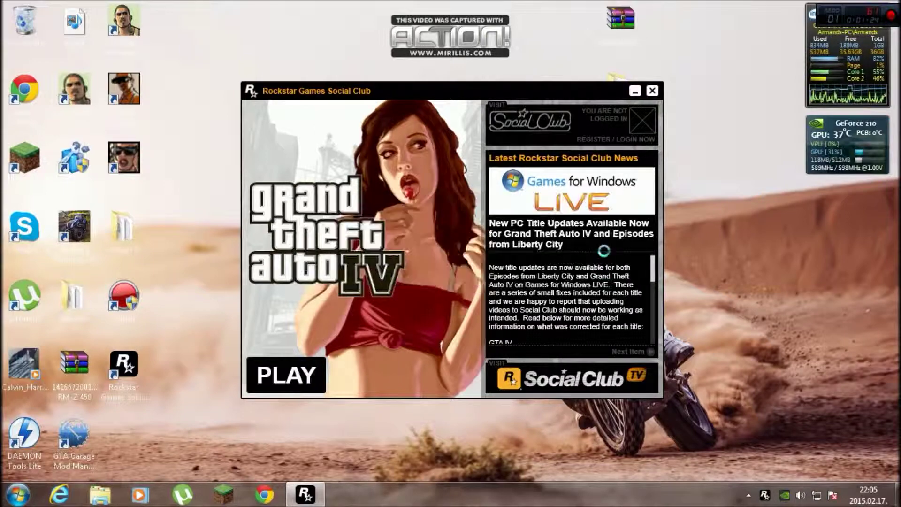
click(493, 258)
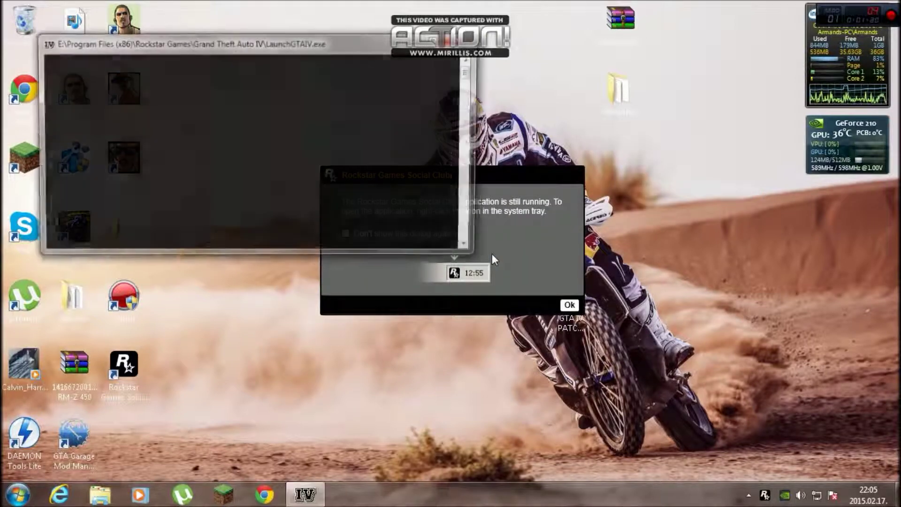
click(569, 305)
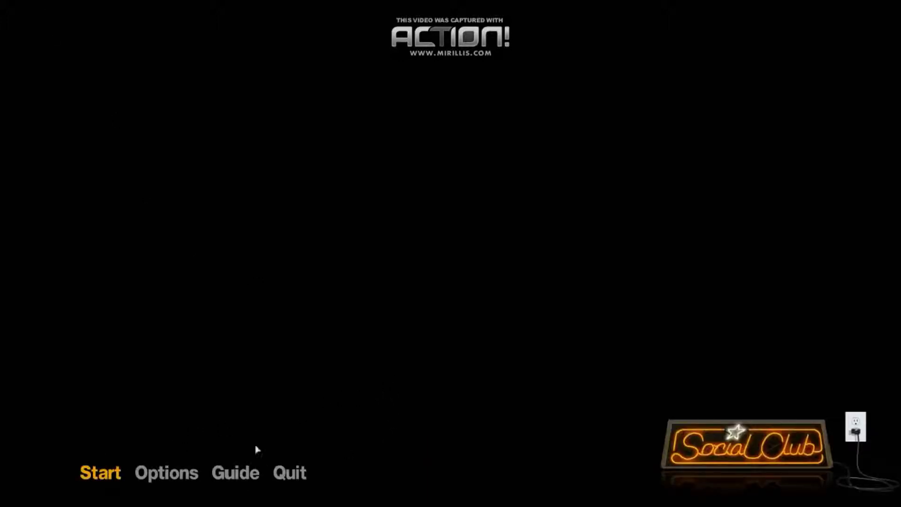
Examine the Controls, Audio, Display and Graphics settings in the game's options and return to the main menu
click(177, 477)
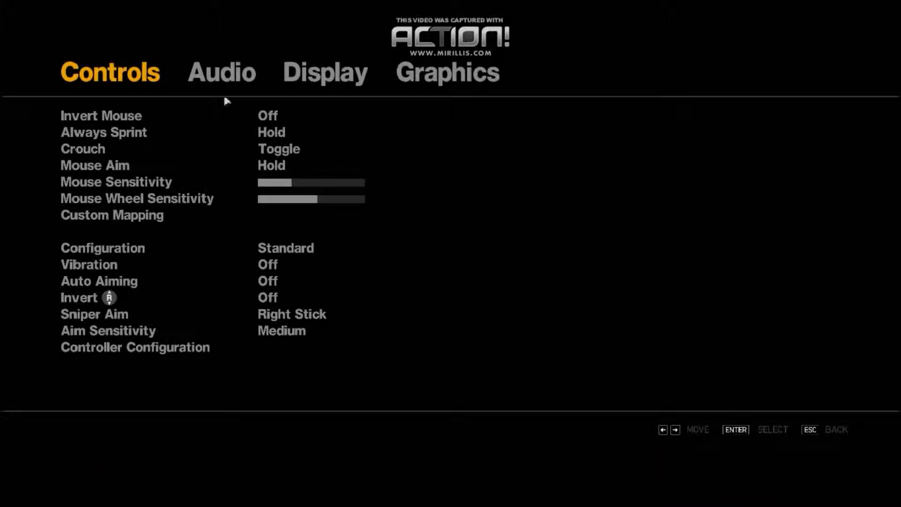
click(244, 79)
click(329, 74)
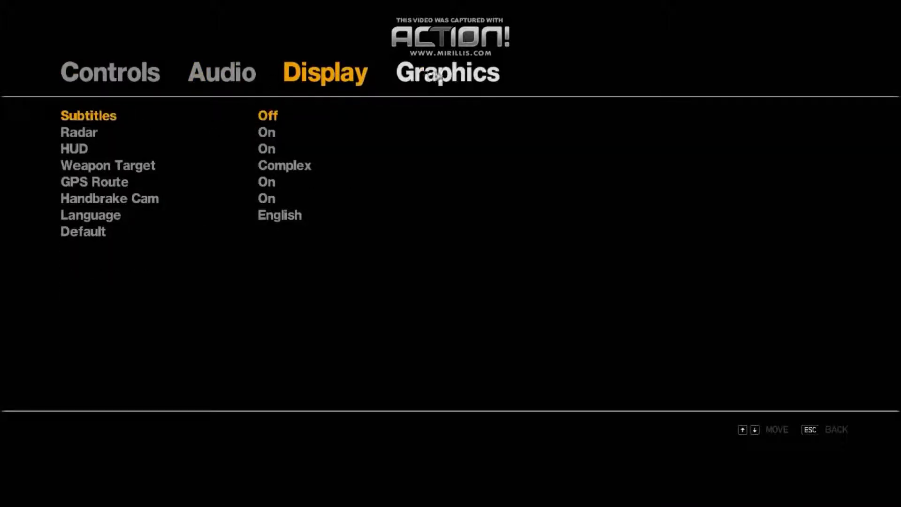
click(437, 76)
click(326, 74)
click(221, 75)
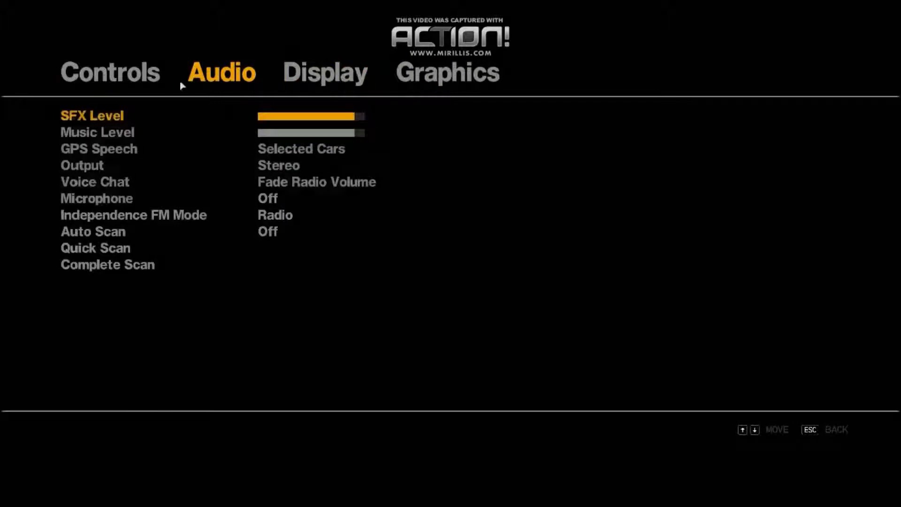
click(158, 77)
click(812, 431)
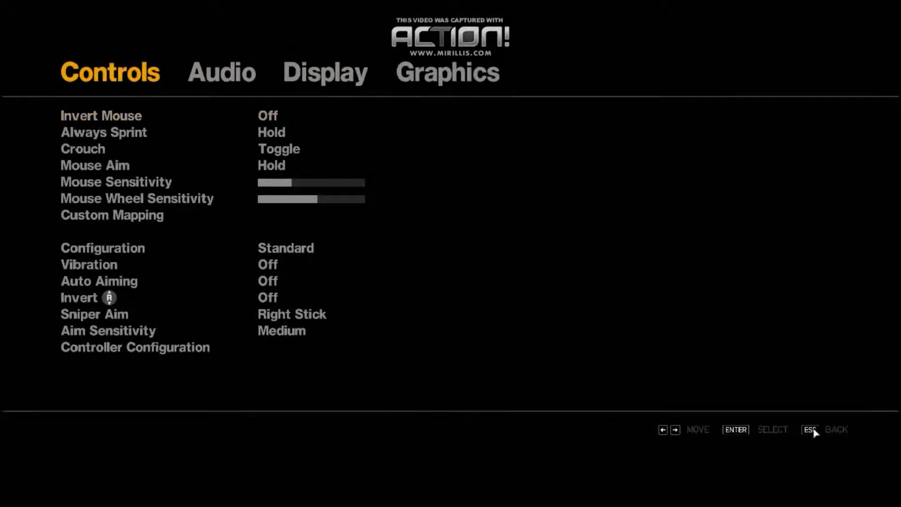
click(814, 432)
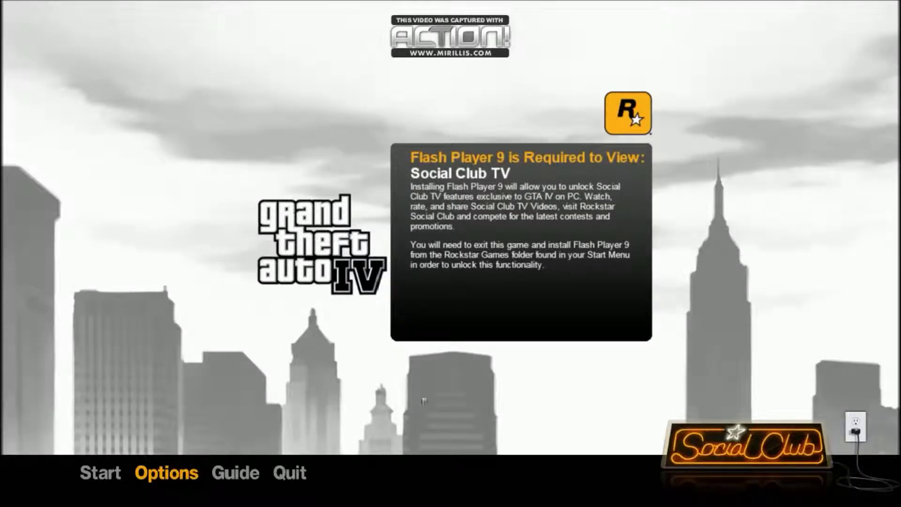